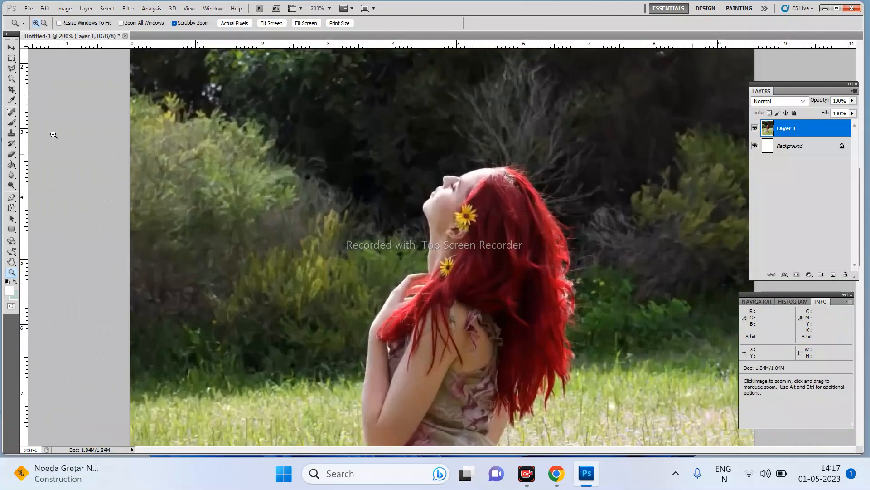
Select the woman's face and upper hair using the Quick Selection tool with a reduced brush size.
left_click(12, 80)
right_click(12, 81)
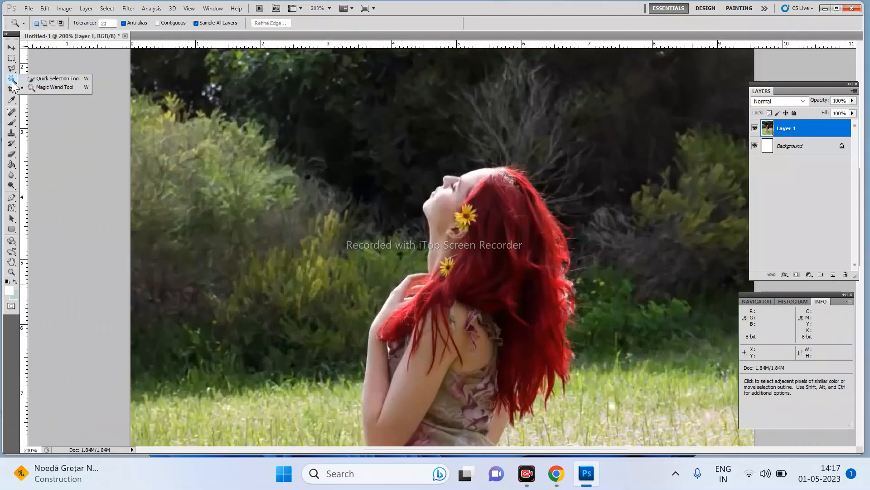
left_click(58, 79)
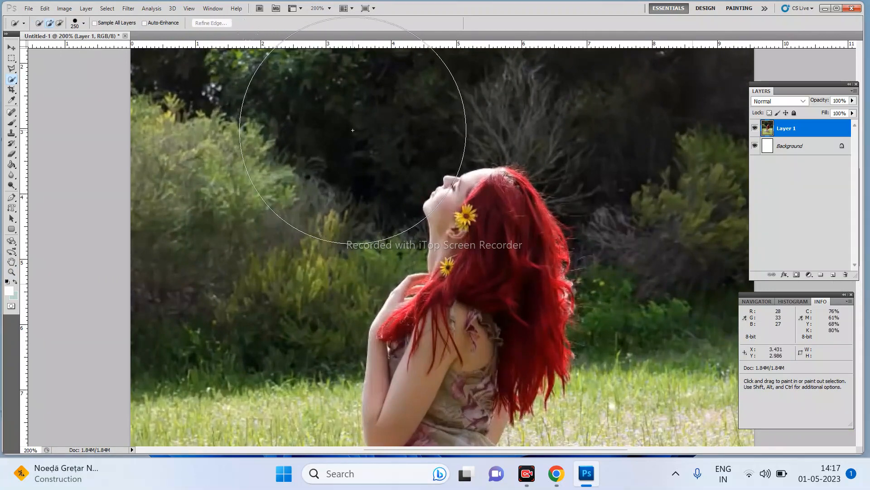
key("bracketleft")
key("bracketleft")
key("bracketleft")
key("bracketleft")
key("bracketleft")
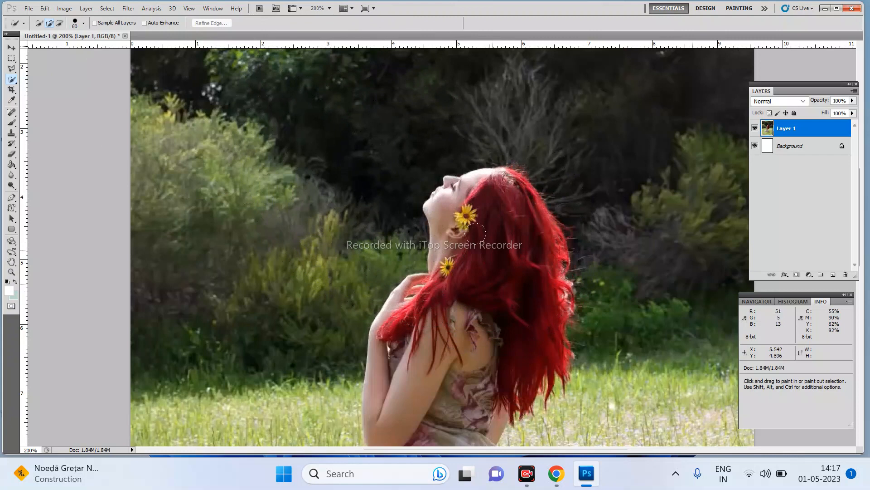
left_click(462, 219)
left_click_drag(470, 215, 480, 206)
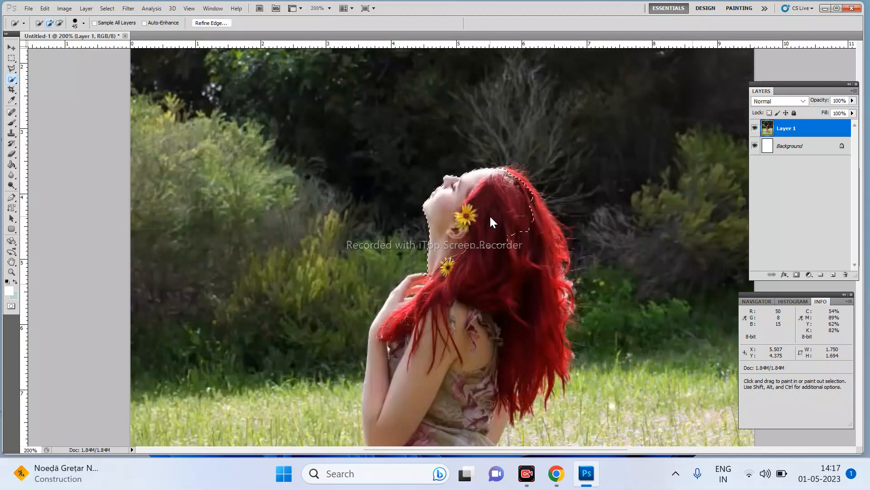
Extend the selection over the rest of the hair, the arms and the upper body with a 20 px brush.
key("bracketleft")
key("bracketleft")
key("bracketleft")
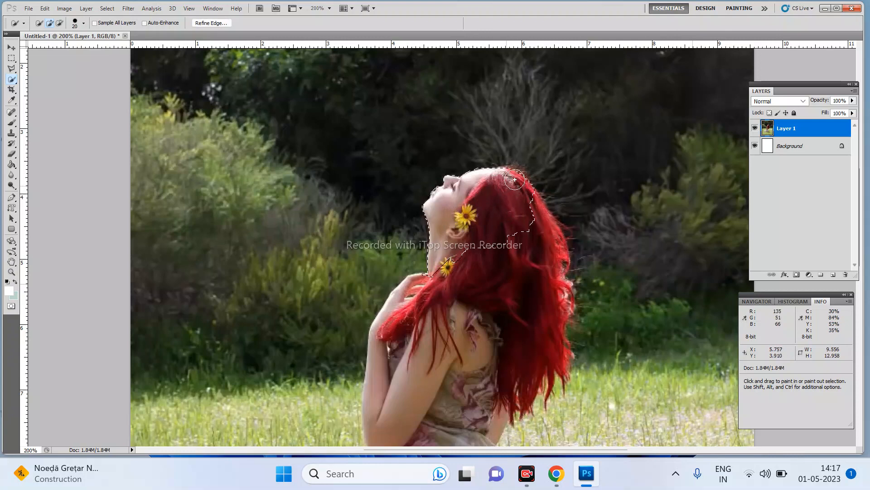
mouse_move(509, 200)
left_mouse_down()
mouse_move(545, 244)
mouse_move(545, 310)
mouse_move(494, 345)
mouse_move(462, 350)
mouse_move(430, 338)
mouse_move(419, 317)
mouse_move(429, 338)
left_mouse_up()
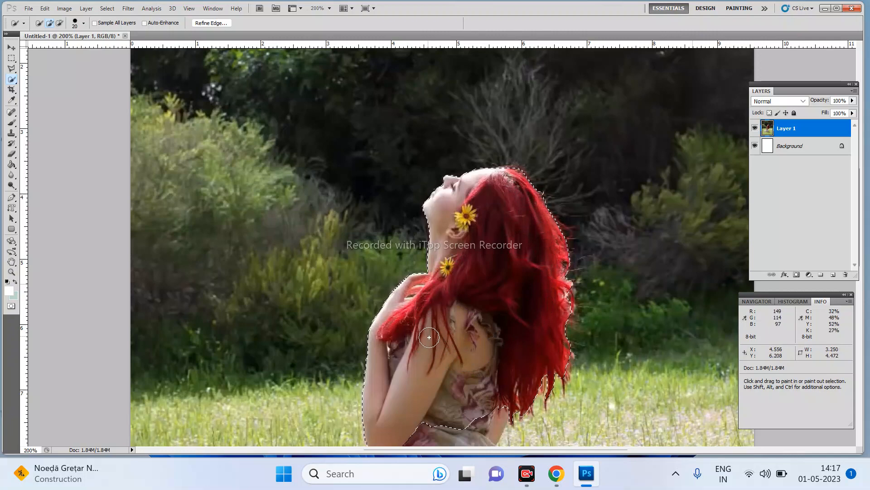
Extend the selection down over the woman's skirt and legs to her knees.
key("ctrl")
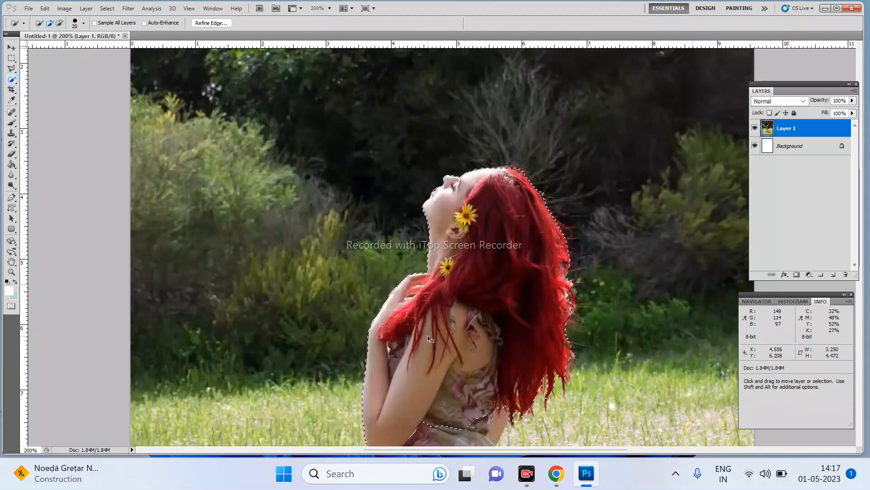
key("ctrl+minus")
key("ctrl+plus")
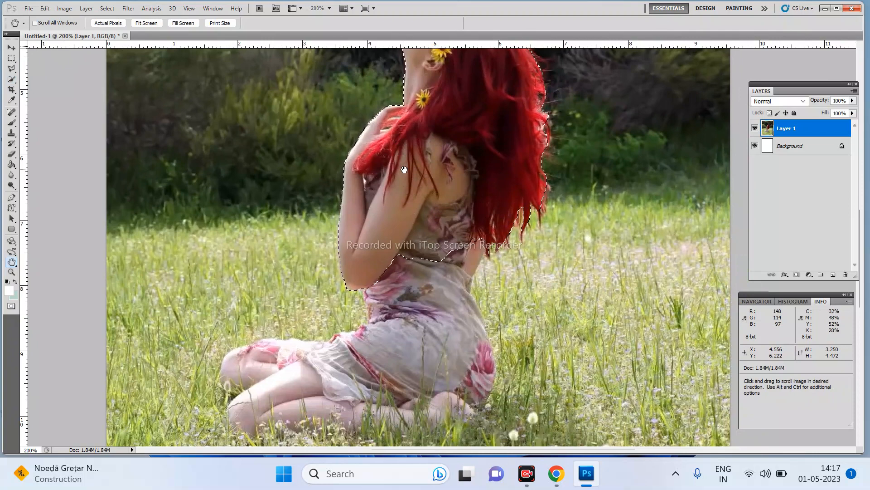
mouse_move(409, 214)
left_mouse_down()
mouse_move(424, 250)
mouse_move(452, 248)
mouse_move(442, 304)
mouse_move(455, 362)
mouse_move(398, 402)
mouse_move(371, 402)
mouse_move(408, 409)
mouse_move(457, 397)
mouse_move(317, 416)
left_mouse_up()
left_click_drag(240, 391, 238, 388)
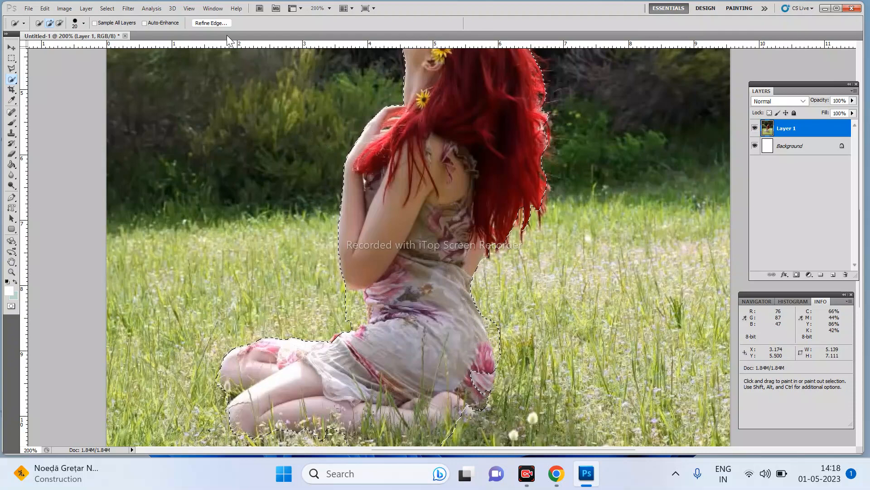
Subtract the excess grass behind the skirt and below the elbow from the selection.
left_click(60, 24)
left_click_drag(508, 333, 499, 321)
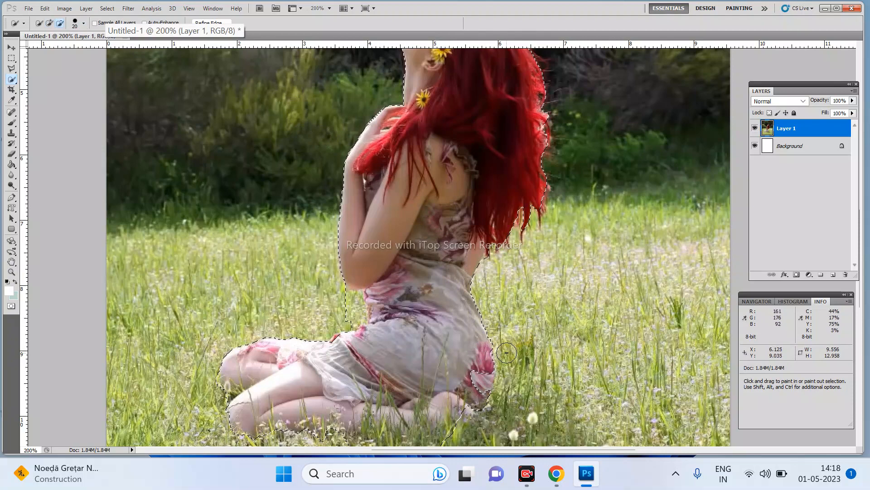
left_click_drag(346, 302, 357, 313)
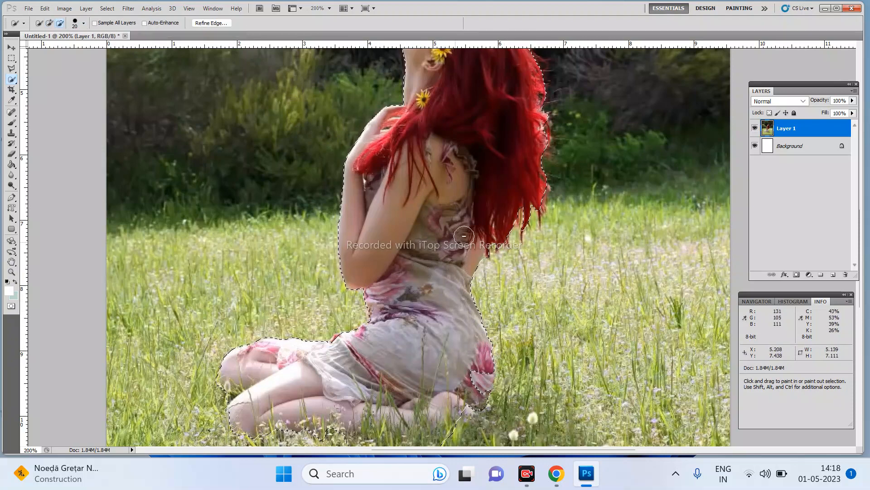
Copy the selected woman to a new layer and duplicate Layer 1.
right_click(444, 209)
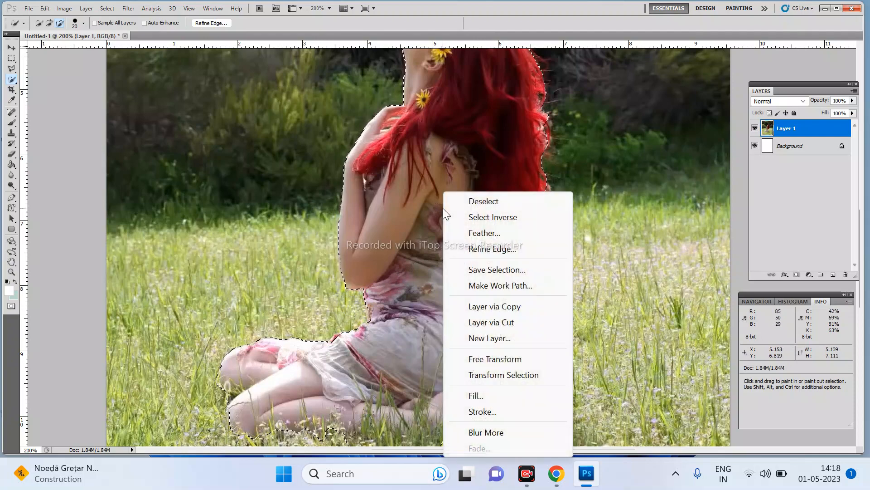
left_click(510, 306)
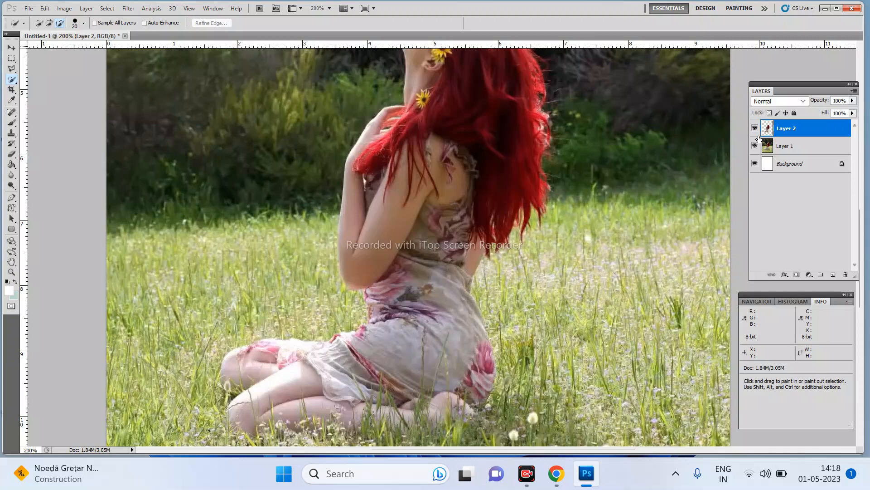
key("v")
left_click(791, 154)
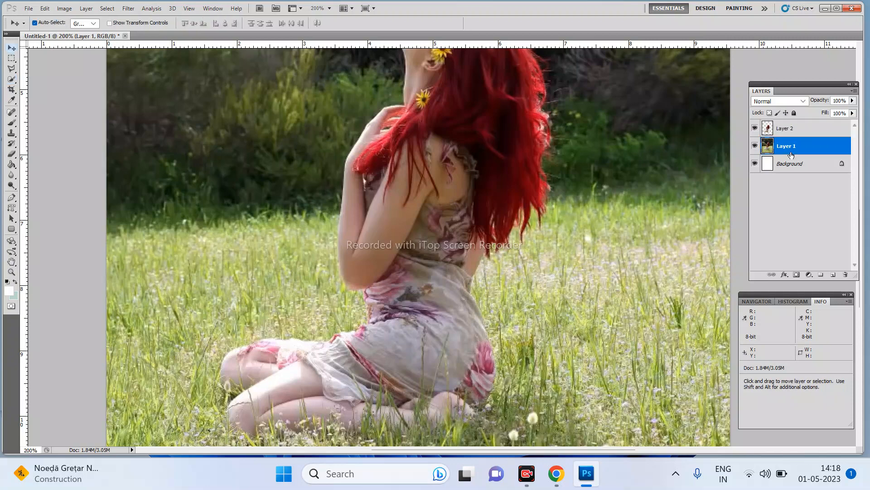
key("ctrl+j")
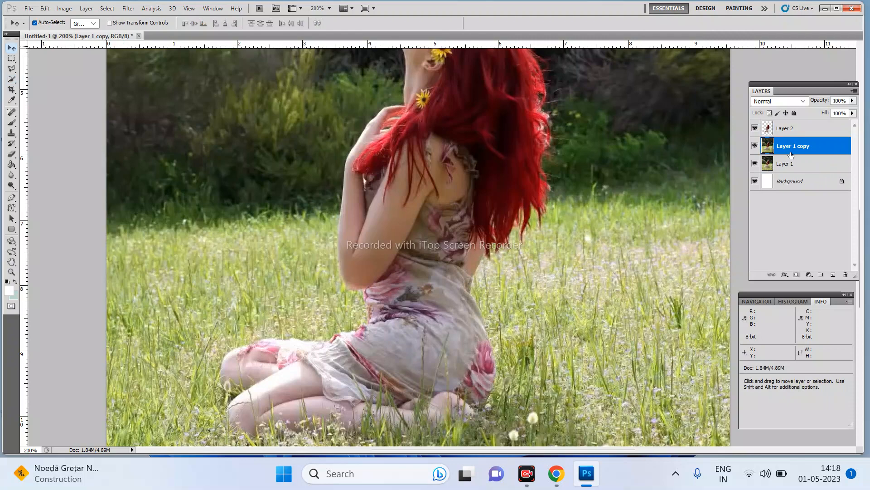
Apply a Gaussian Blur with a 12.0 pixel radius to the Layer 1 copy.
key("h")
left_click_drag(499, 165, 475, 282)
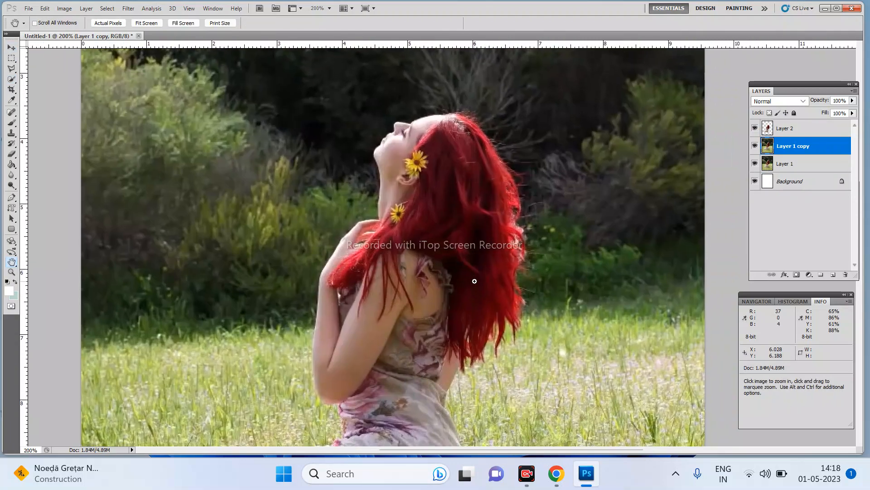
key("ctrl+minus")
key("ctrl+minus")
key("ctrl+plus")
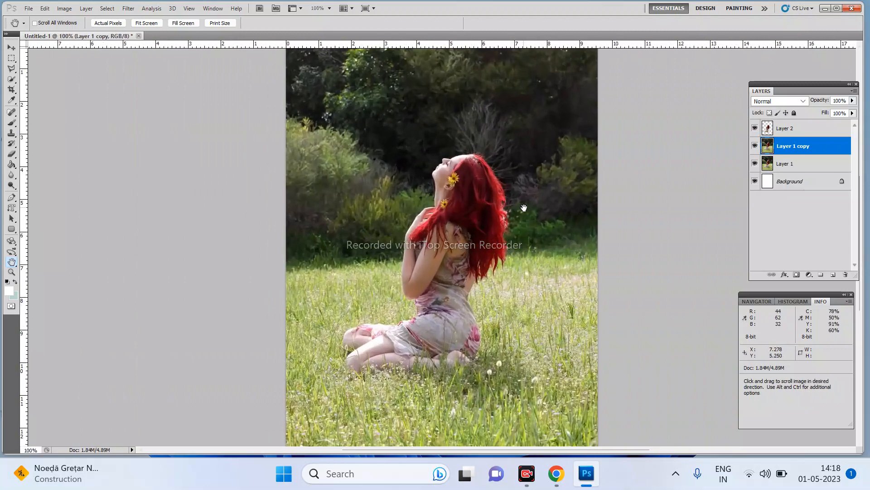
key("v")
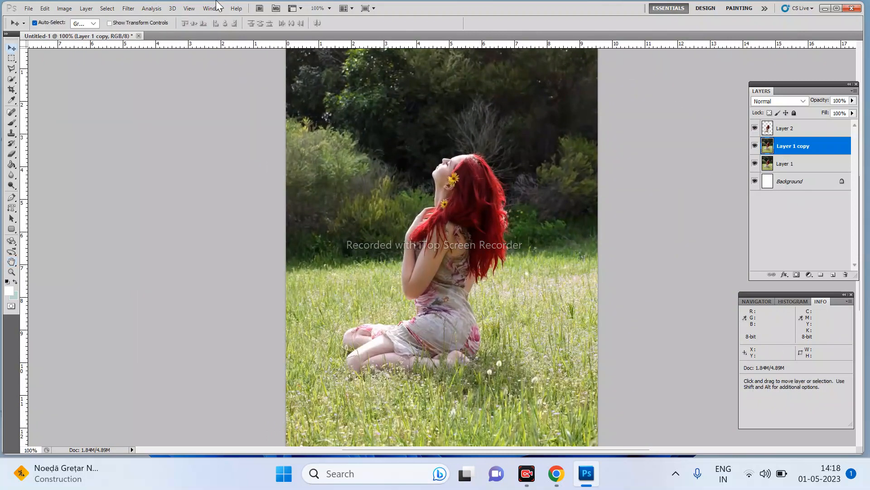
left_click(129, 9)
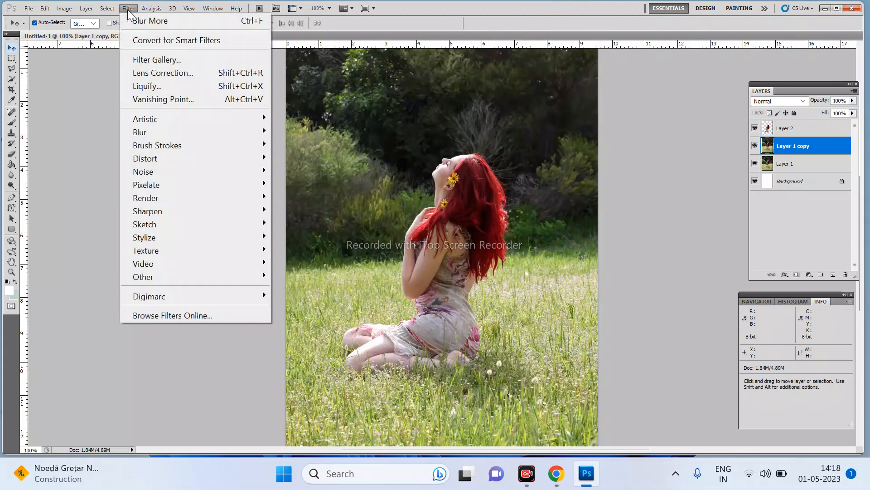
mouse_move(219, 132)
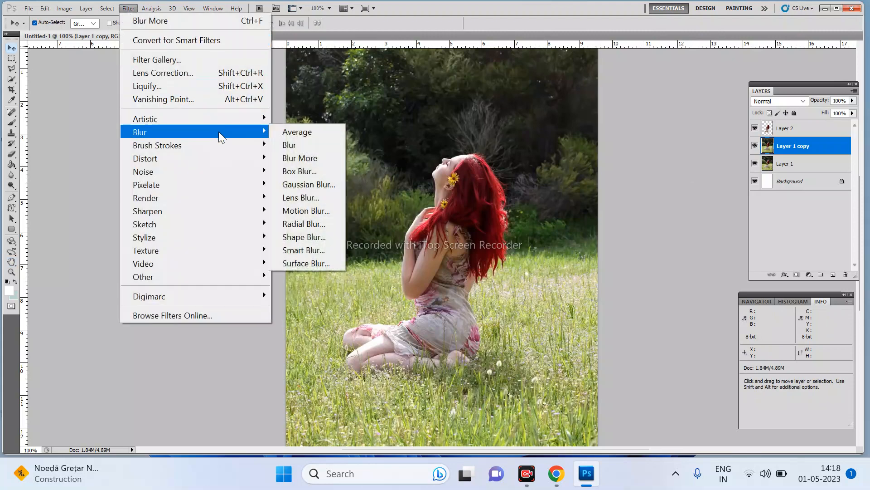
left_click(311, 185)
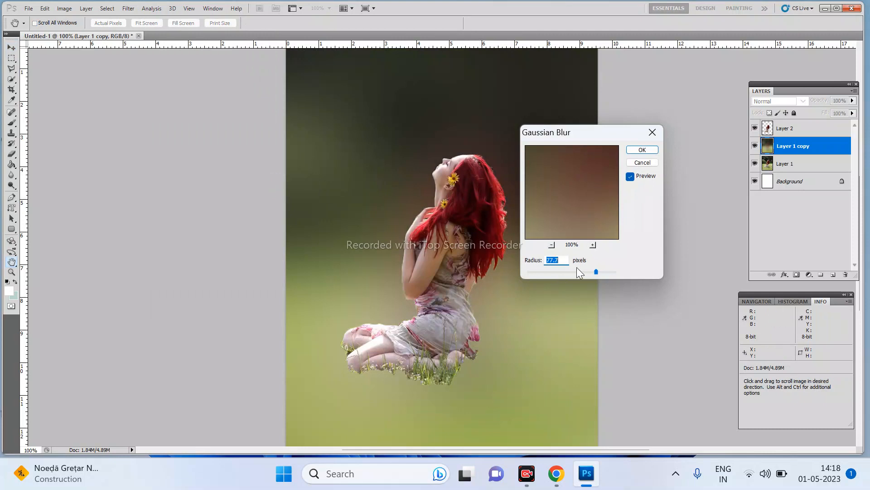
left_click_drag(577, 273, 570, 273)
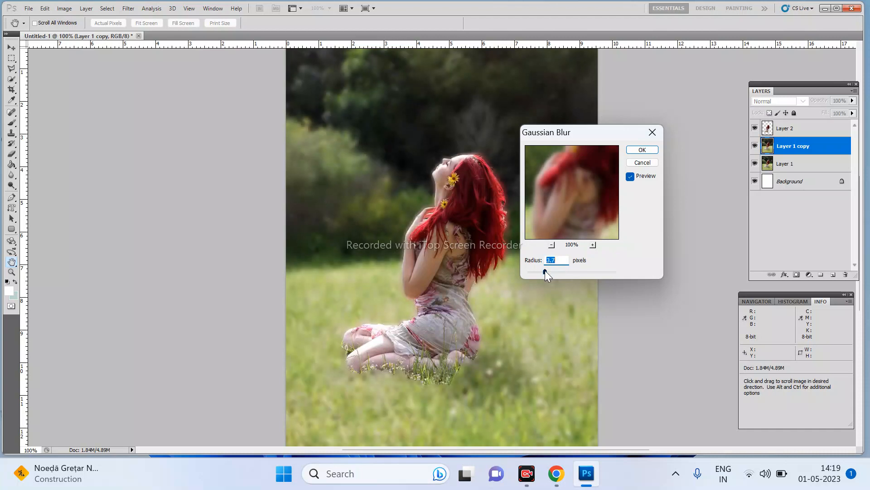
left_click(555, 272)
left_click(562, 271)
left_click_drag(562, 270, 558, 271)
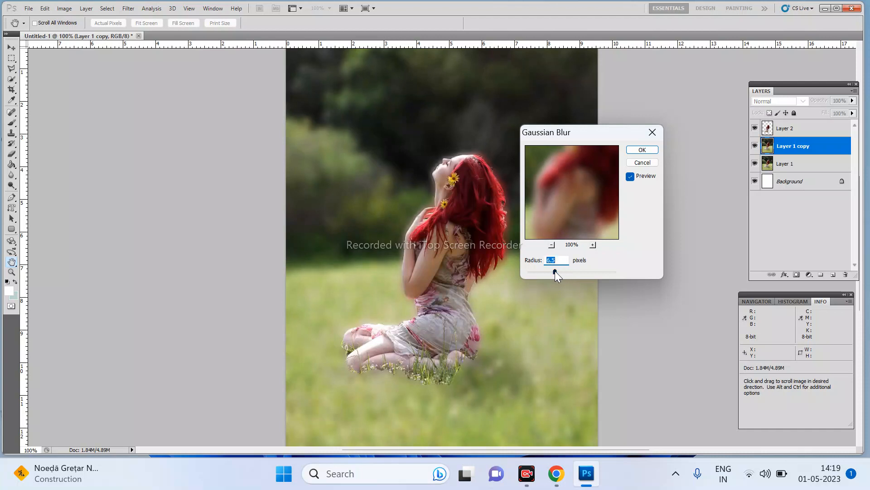
left_click(565, 271)
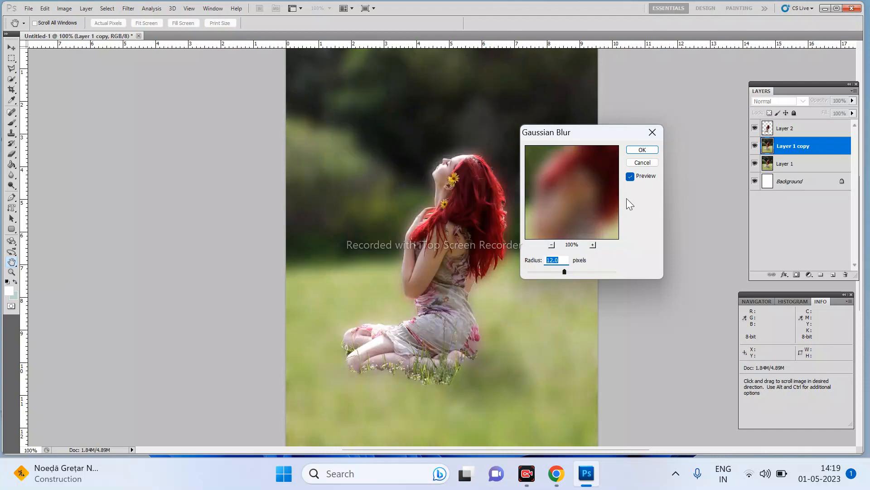
left_click(639, 151)
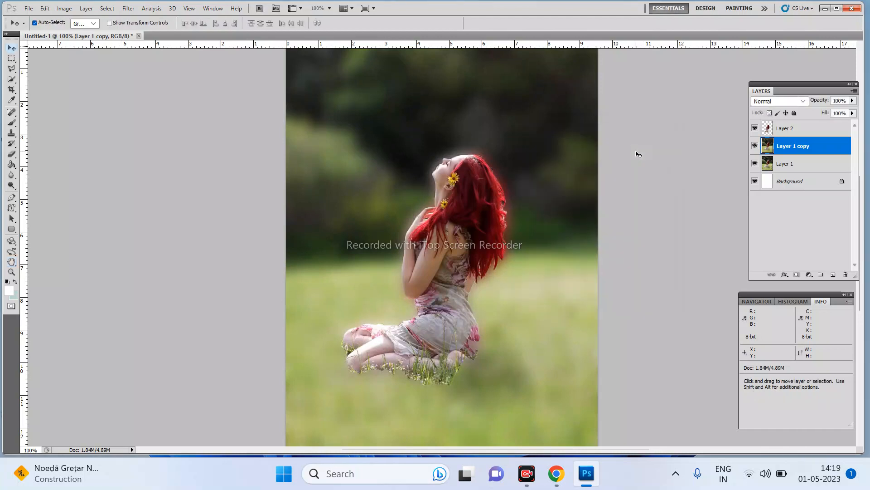
Set up the Eraser tool with a soft round brush tip at 80 px.
key("e")
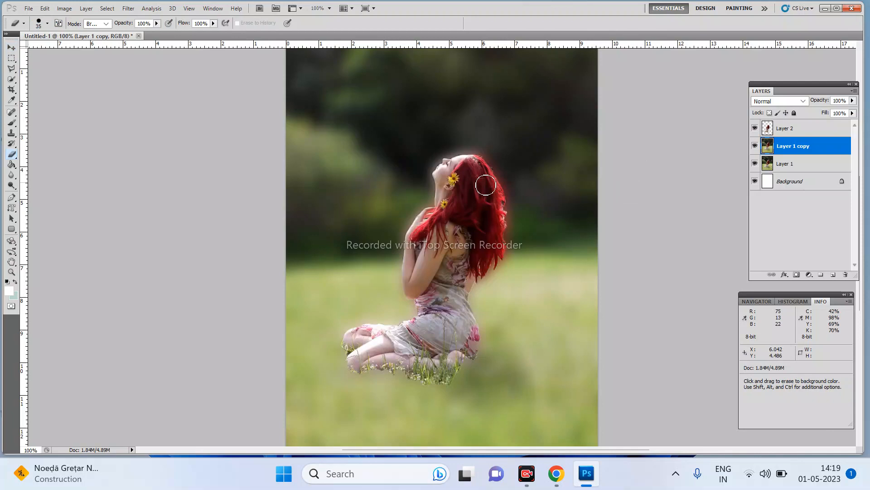
key("bracketleft")
key("bracketright")
key("bracketright")
key("bracketright")
key("bracketright")
key("bracketright")
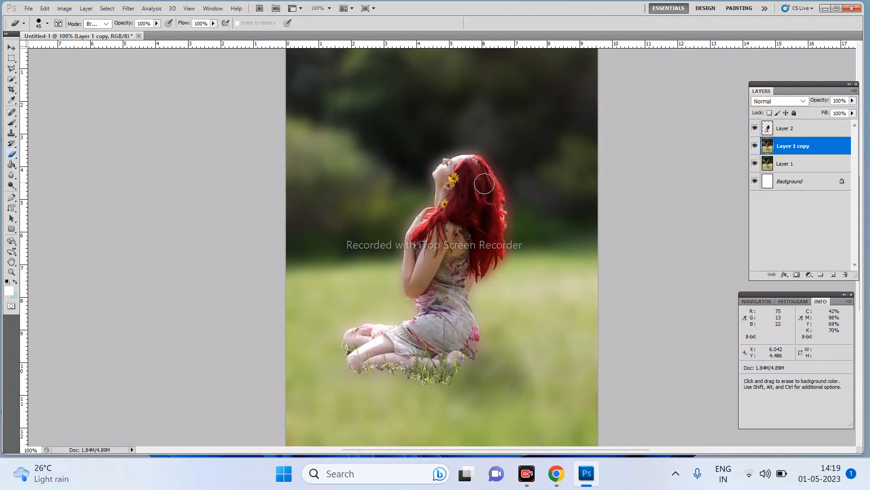
key("bracketright")
key("bracketright")
left_click(47, 23)
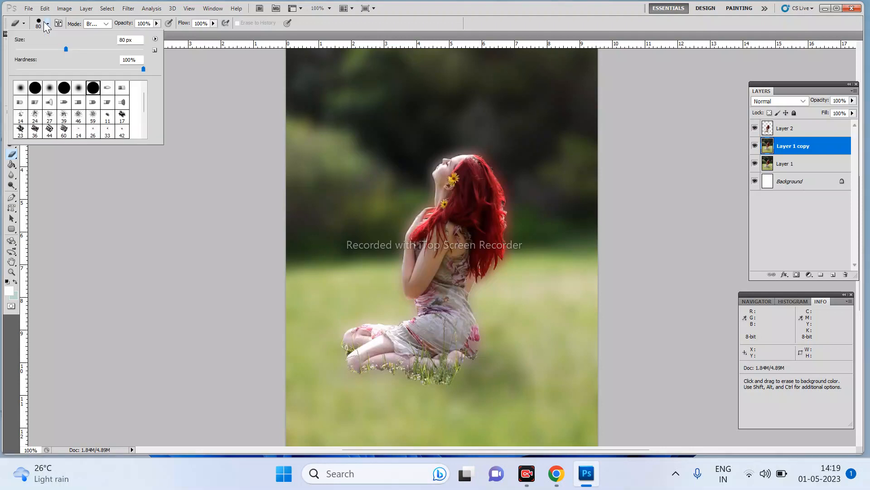
left_click(21, 88)
left_click(121, 195)
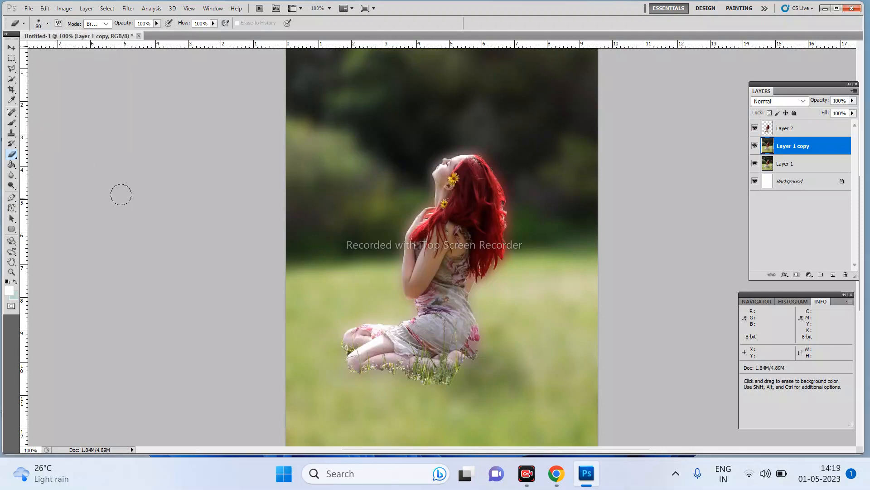
Erase the blur from the foreground grass around the woman's legs with a 250 px eraser at 44% opacity.
key("bracketright")
key("bracketright")
key("bracketright")
key("bracketright")
key("bracketright")
key("bracketright")
key("bracketright")
key("bracketleft")
key("bracketleft")
key("bracketleft")
left_click(156, 23)
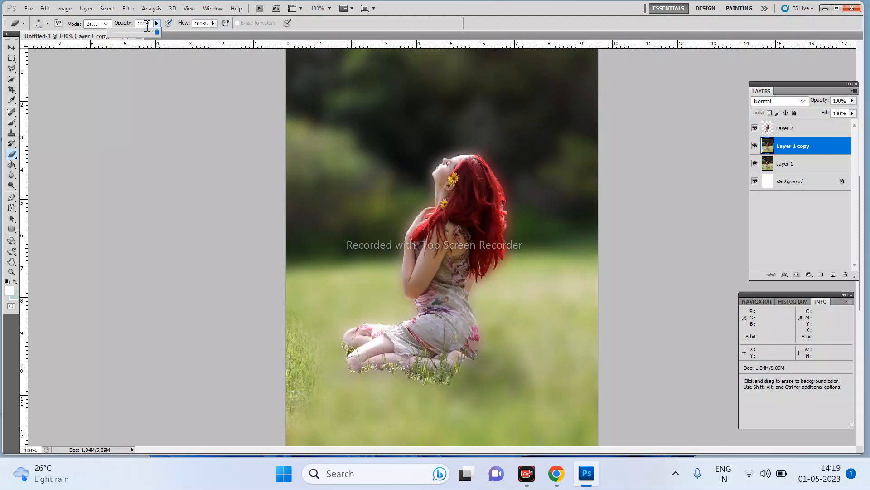
left_click(256, 360)
mouse_move(265, 369)
left_mouse_down()
mouse_move(305, 419)
mouse_move(442, 382)
mouse_move(515, 374)
left_mouse_up()
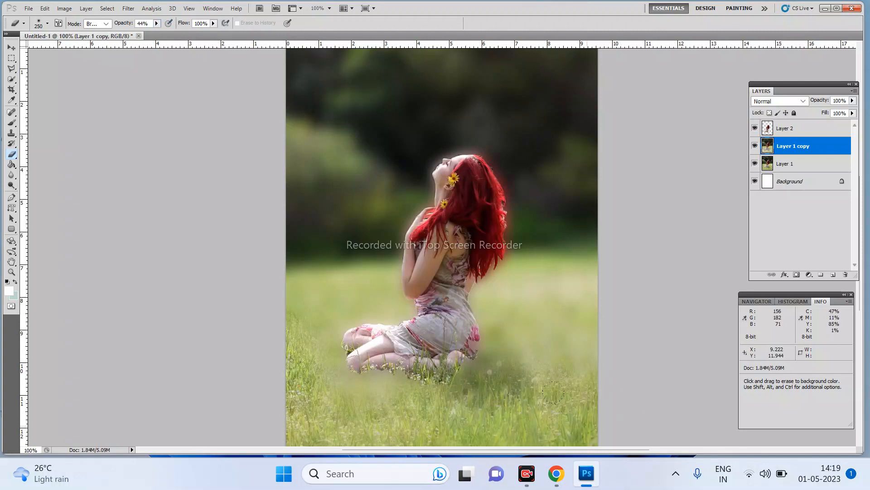
Enlarge the eraser to 500 px and reveal more sharp grass across the foreground below the woman.
key("bracketright")
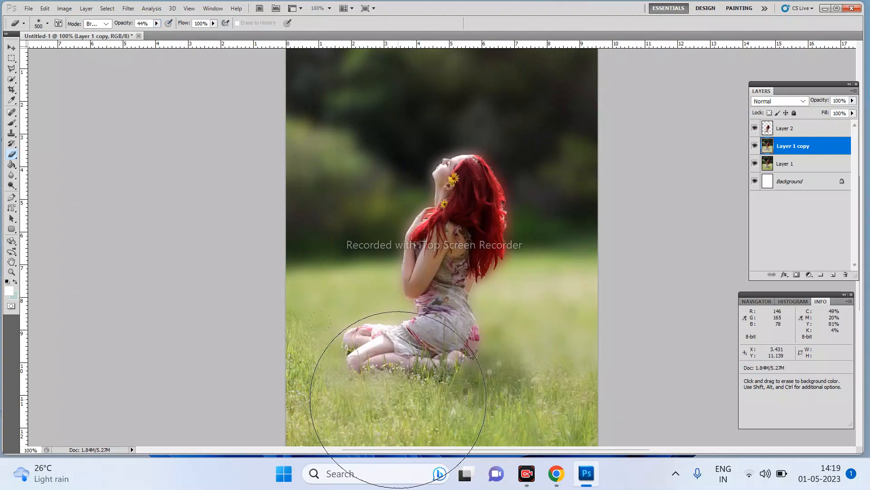
mouse_move(337, 408)
left_mouse_down()
mouse_move(581, 411)
mouse_move(588, 359)
mouse_move(502, 423)
left_mouse_up()
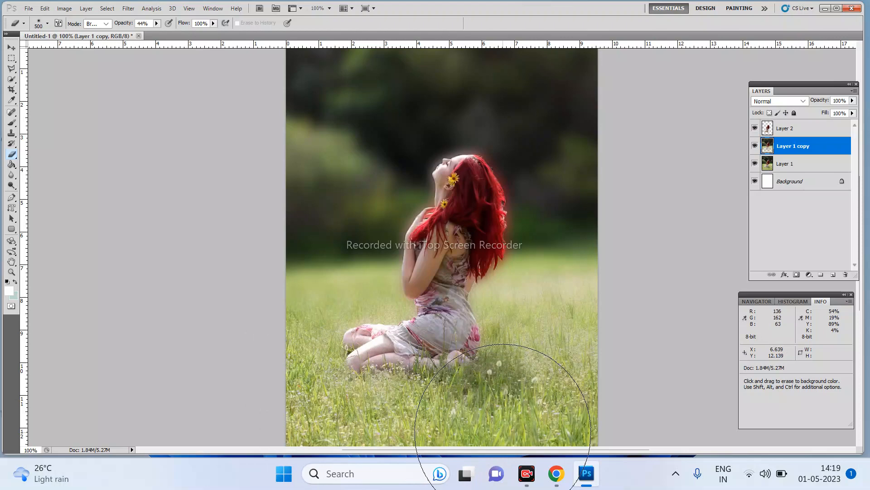
key("ctrl+plus")
key("ctrl+plus")
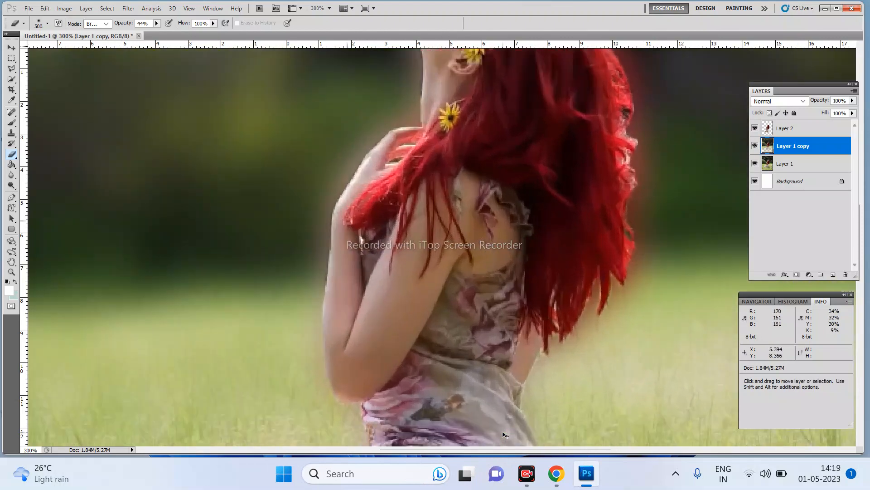
key("h")
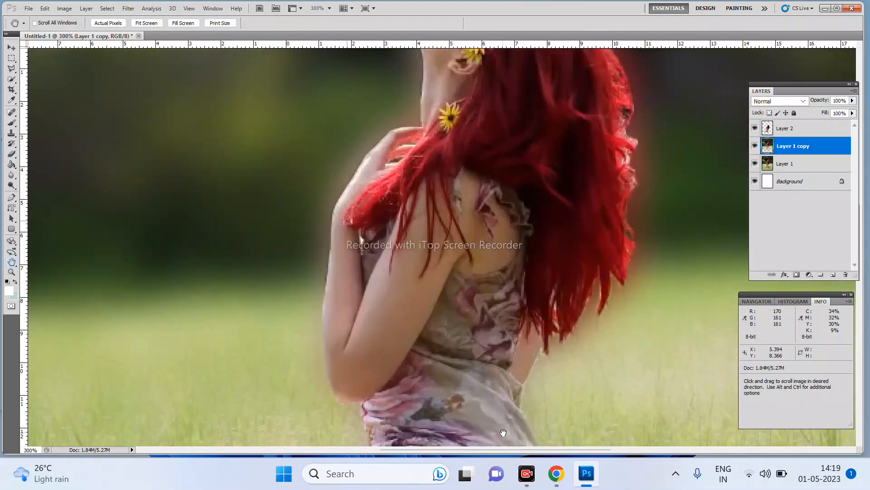
Examine the background around the woman's head and hair with the blurred Layer 1 copy hidden and shown.
left_click_drag(503, 433, 477, 489)
left_click_drag(535, 297, 535, 346)
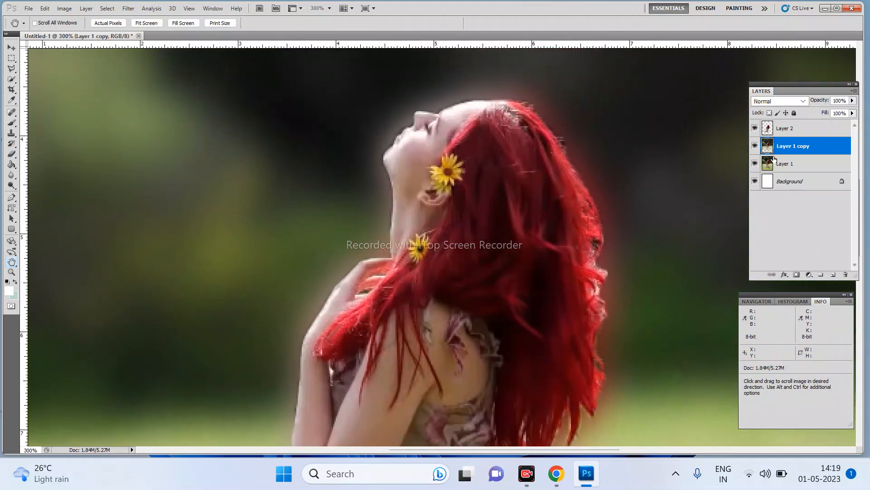
left_click(755, 147)
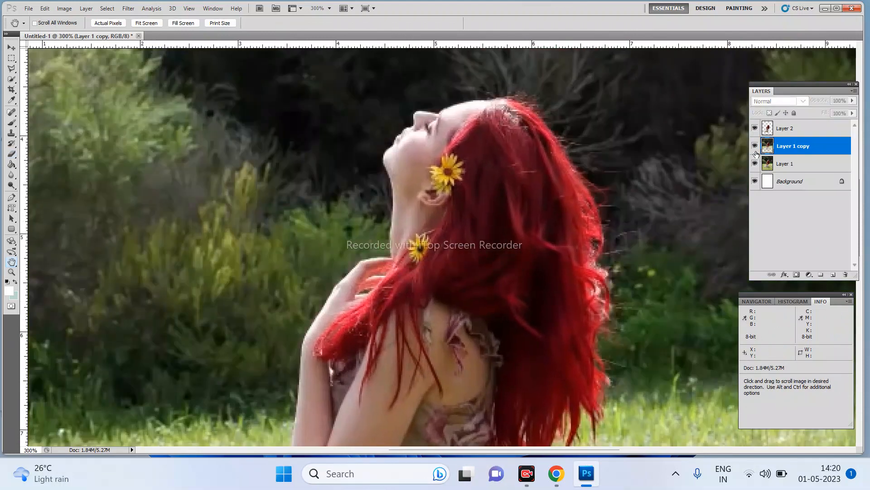
left_click(755, 146)
left_click(756, 147)
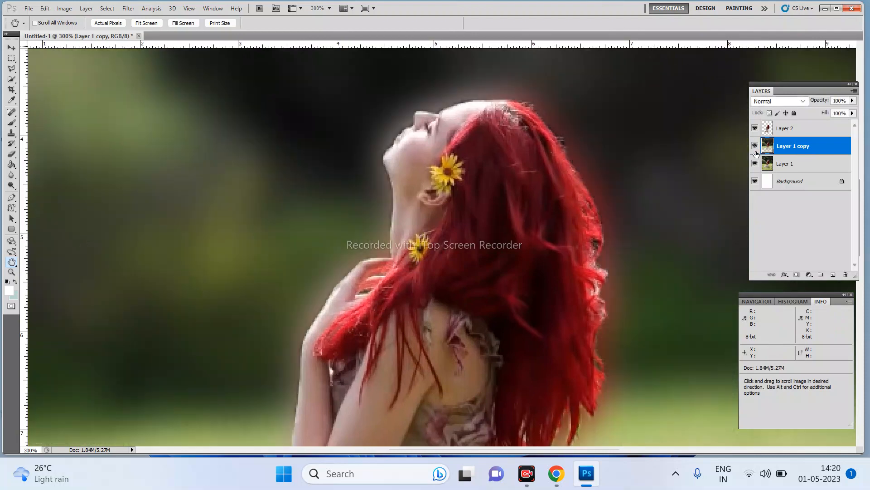
left_click(755, 147)
left_click(756, 147)
left_click(755, 147)
left_click(527, 473)
left_click(750, 447)
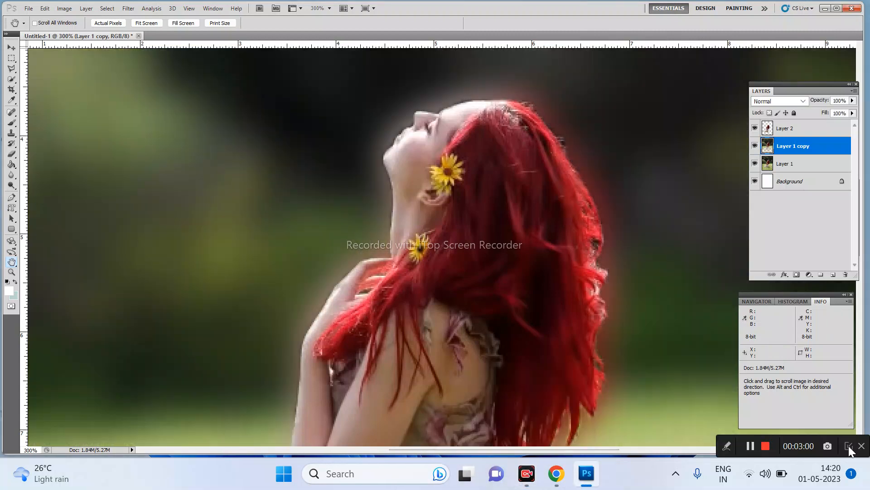
left_click(849, 446)
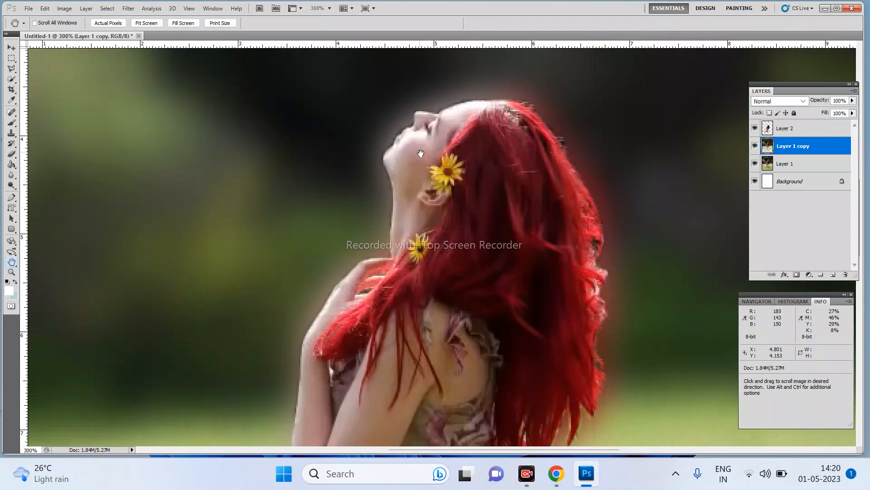
Clone blurred background over the halo around the woman's face, head and arm with a 50 px Clone Stamp.
key("s")
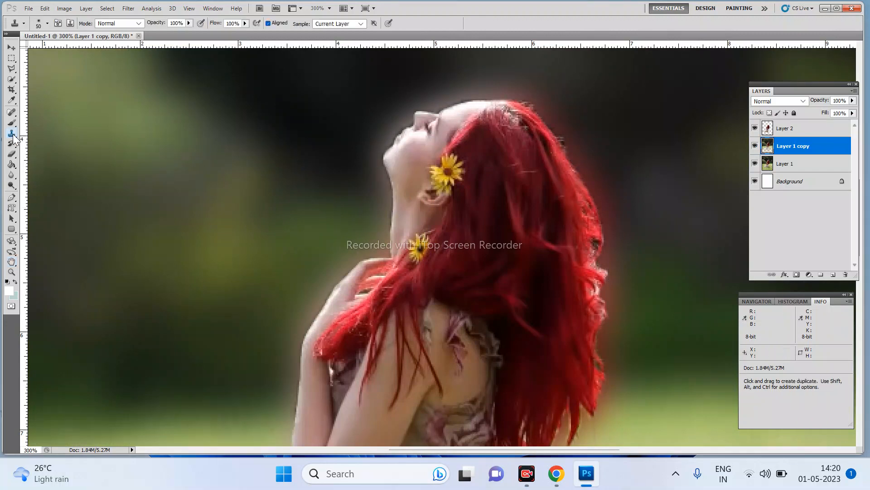
left_click(357, 105, "alt")
mouse_move(358, 105)
left_mouse_down()
mouse_move(445, 82)
mouse_move(470, 82)
mouse_move(459, 104)
mouse_move(510, 93)
left_mouse_up()
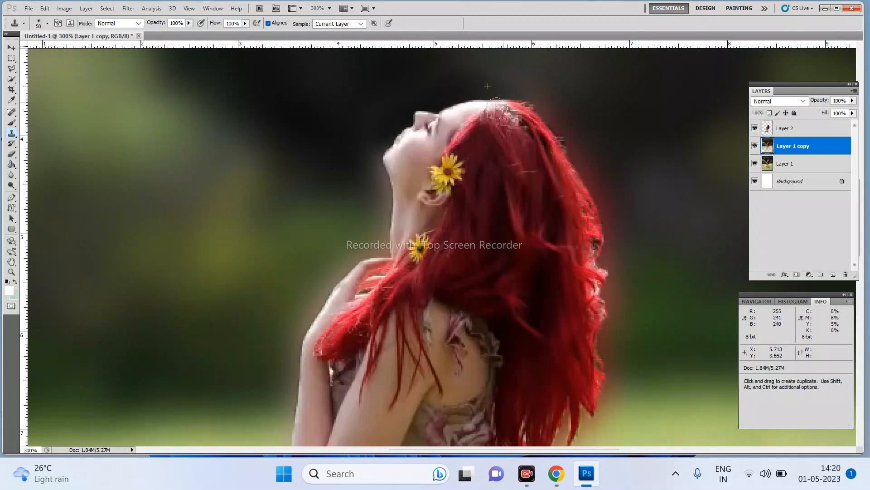
mouse_move(381, 152)
left_mouse_down()
mouse_move(363, 213)
mouse_move(298, 290)
mouse_move(279, 375)
mouse_move(288, 357)
left_mouse_up()
mouse_move(499, 123)
left_mouse_down()
mouse_move(504, 104)
mouse_move(574, 136)
mouse_move(590, 181)
mouse_move(583, 155)
mouse_move(604, 111)
left_mouse_up()
Clone dark background from beside the woman over the red halo along the back of her hair.
left_click(676, 114, "alt")
left_click_drag(549, 157, 554, 122)
key("ctrl+z")
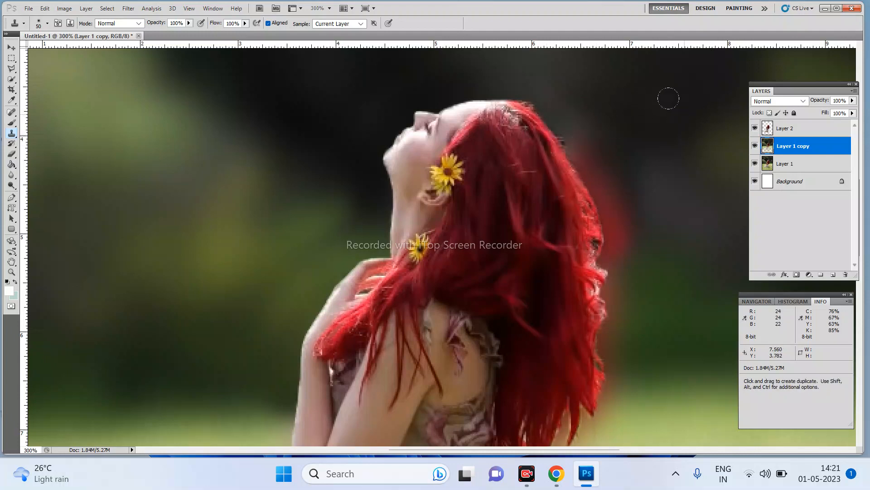
left_click(691, 121, "alt")
mouse_move(562, 147)
left_mouse_down()
mouse_move(556, 141)
mouse_move(576, 152)
mouse_move(572, 290)
mouse_move(588, 352)
mouse_move(573, 385)
mouse_move(598, 416)
left_mouse_up()
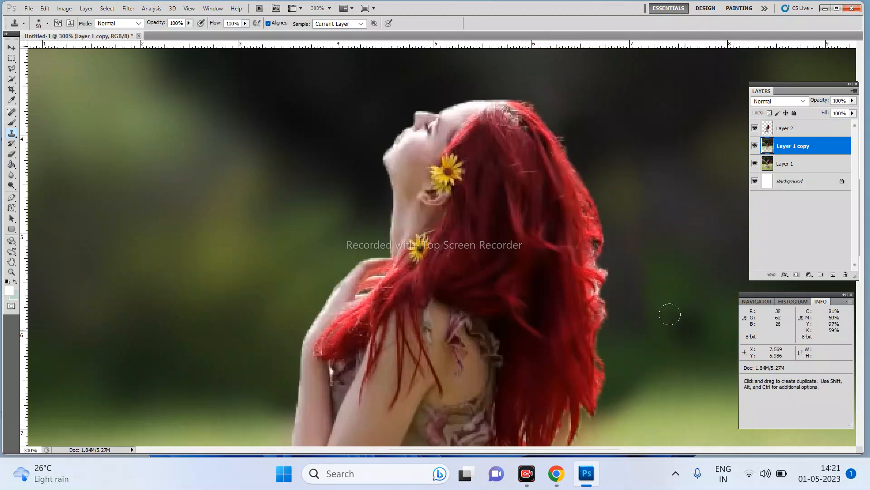
Even out the green background beside the woman's long hair with the Clone Stamp at 80 px, undoing unsuitable strokes.
key("ctrl+bracketleft")
key("ctrl+bracketright")
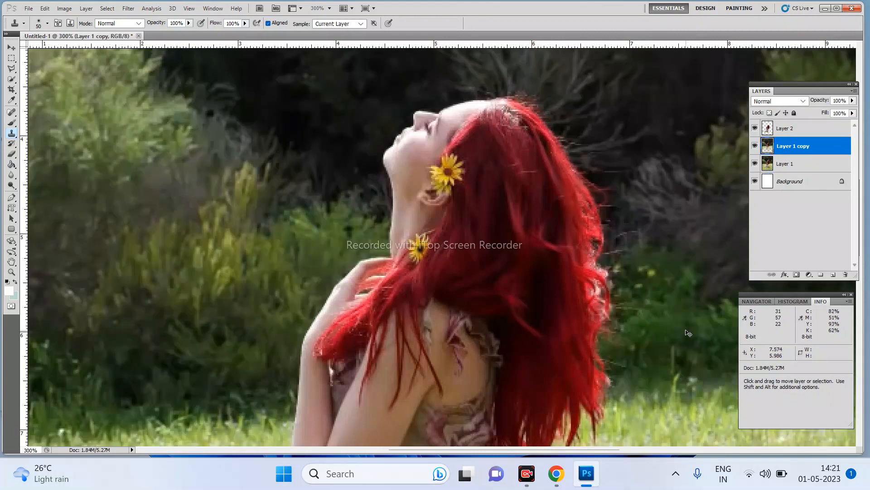
key("ctrl+minus")
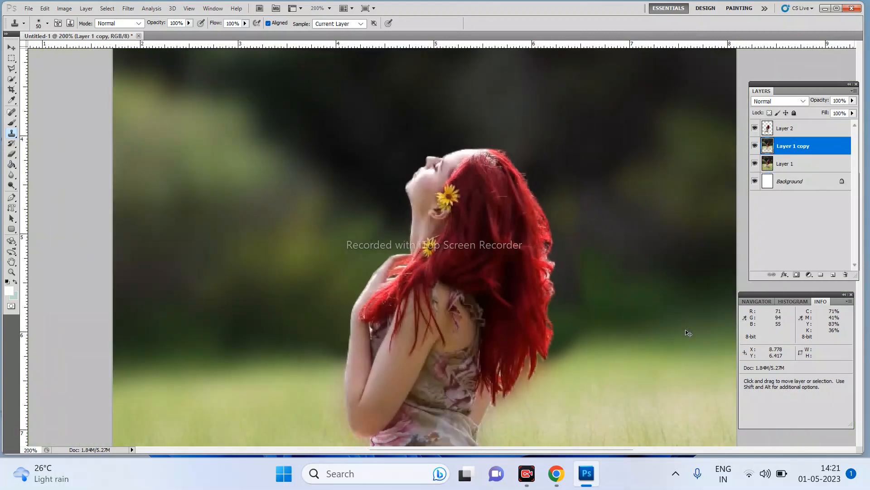
left_click_drag(679, 323, 649, 305)
key("ctrl+z")
left_click(663, 319, "alt")
mouse_move(572, 296)
left_mouse_down()
mouse_move(537, 177)
mouse_move(545, 287)
mouse_move(523, 342)
mouse_move(630, 285)
left_mouse_up()
key("ctrl+z")
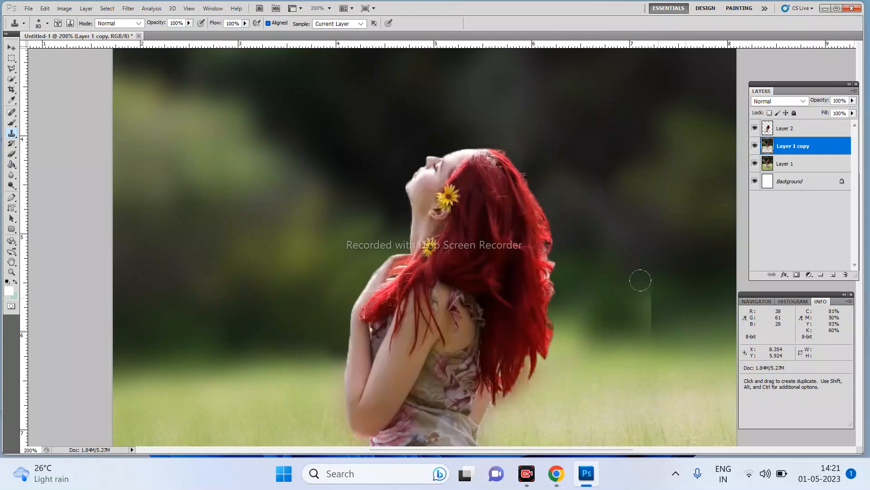
left_click(664, 304, "alt")
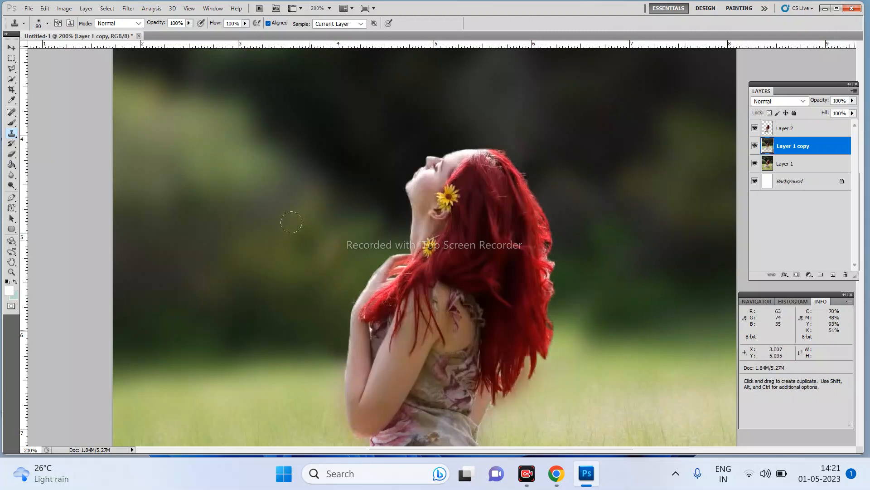
Clone blurred background over the uneven patches in front of the woman and around the top of her head.
left_click_drag(276, 222, 235, 212)
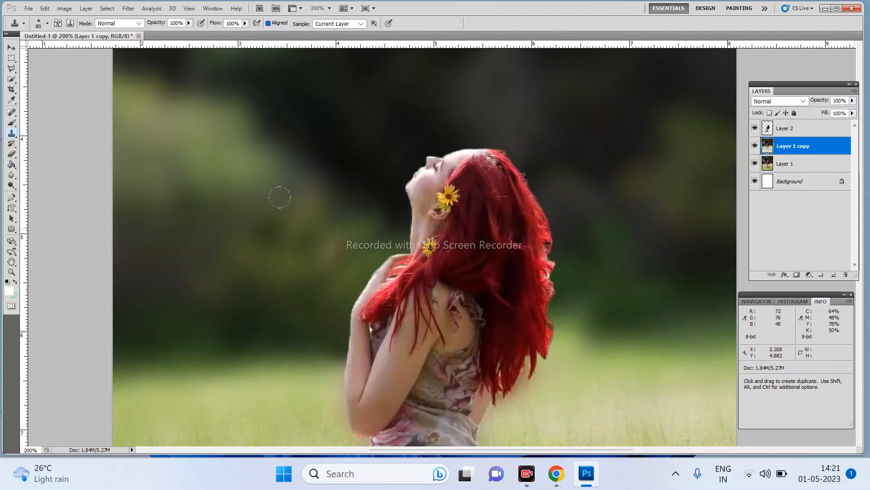
left_click_drag(535, 154, 473, 166)
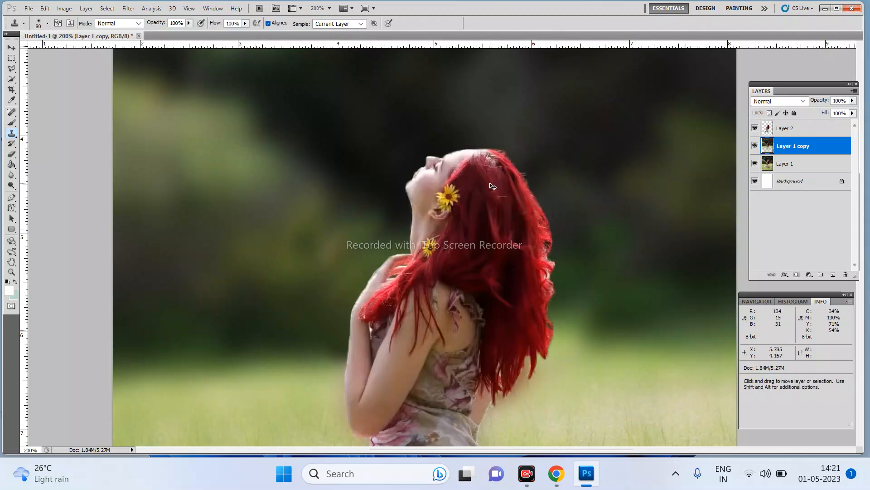
key("ctrl+minus")
key("ctrl+minus")
key("ctrl+plus")
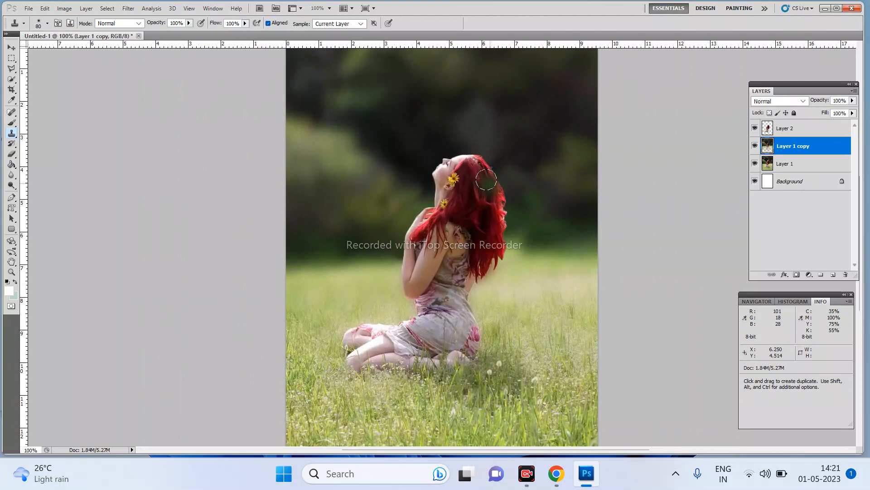
Paint a soft white spot in the photo's upper-left background on a new layer above Layer 1 copy, using a 125 px brush at 0% hardness.
key("b")
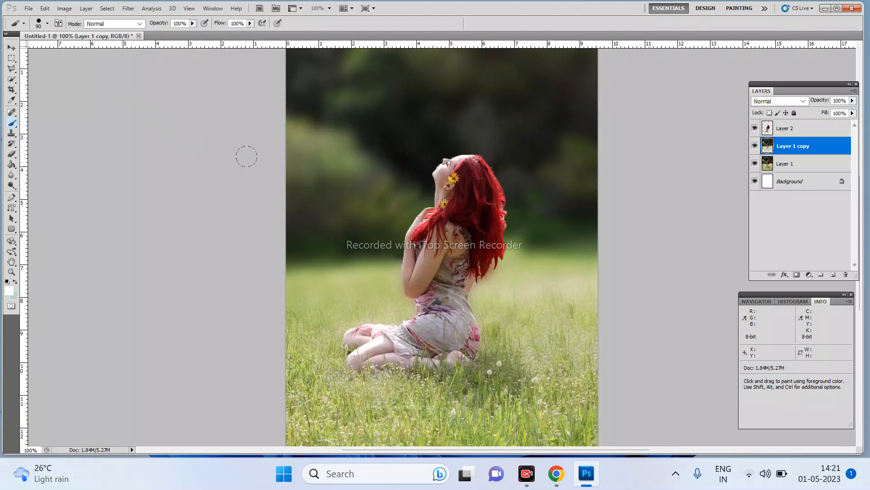
key("bracketright")
key("bracketright")
left_click(833, 275)
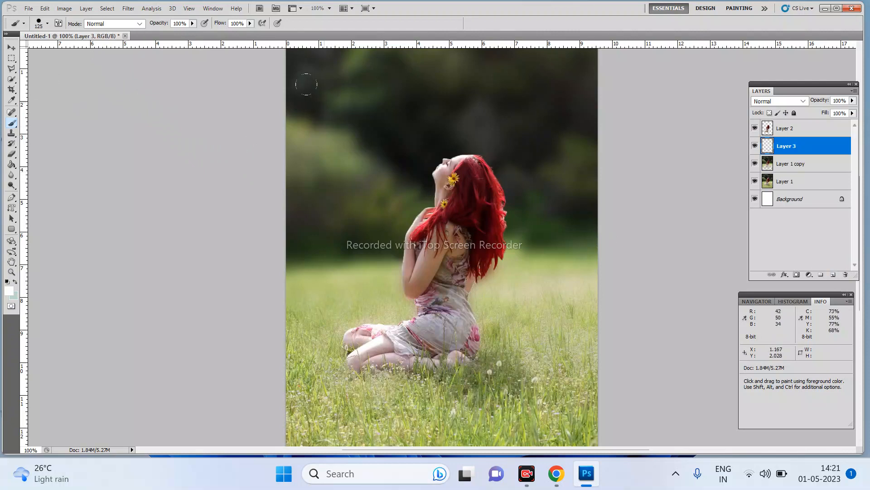
left_click(47, 24)
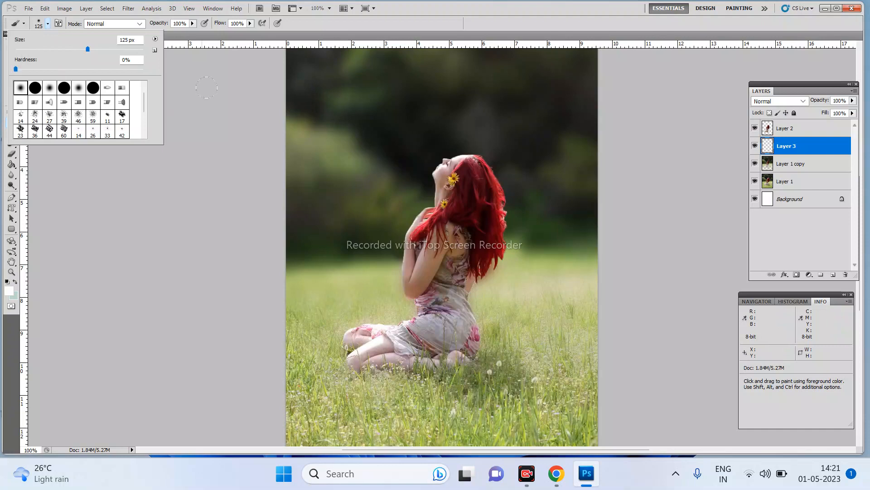
left_click(302, 88)
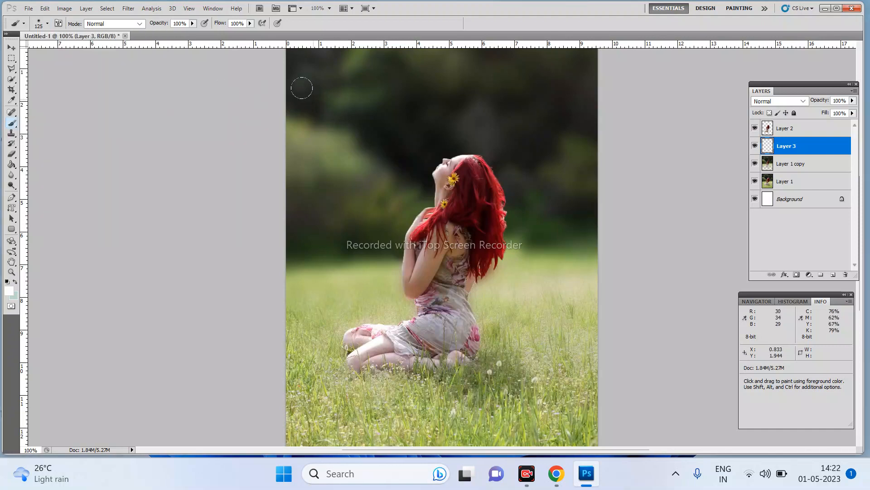
left_click(302, 88)
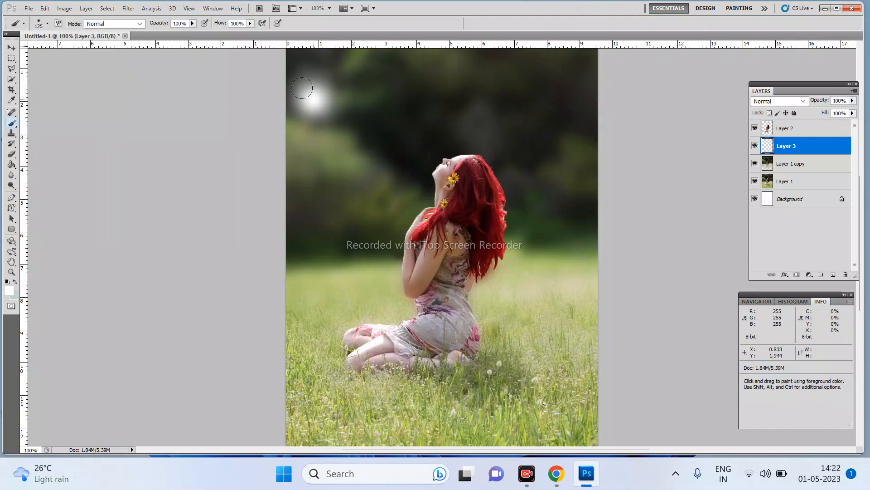
Scale the white glow on Layer 3 to about 322% and shift it slightly toward the woman.
key("v")
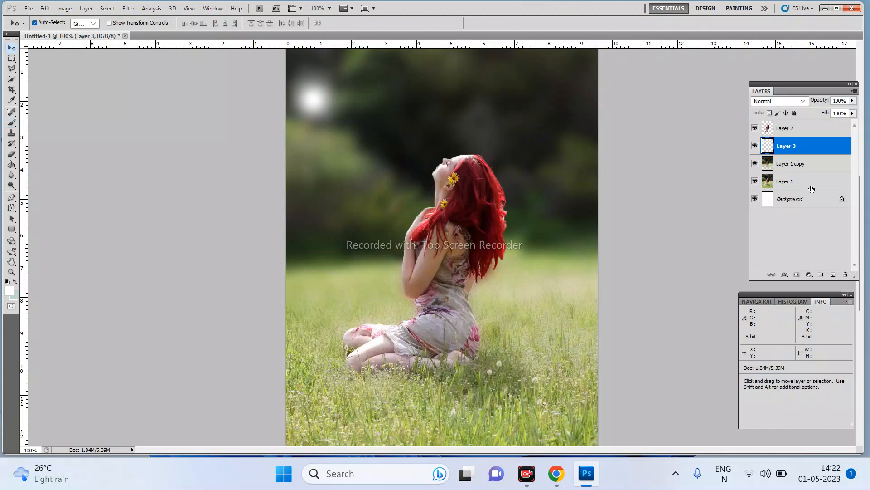
double_click(812, 165)
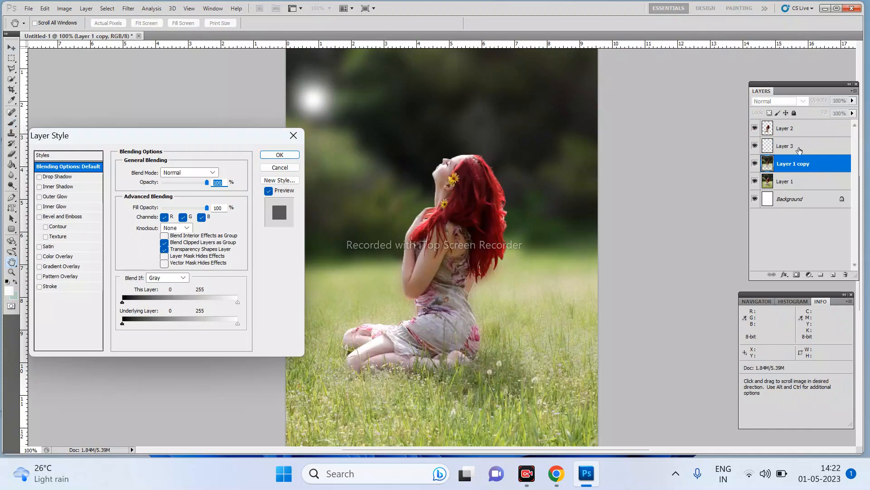
key("Escape")
left_click(799, 150)
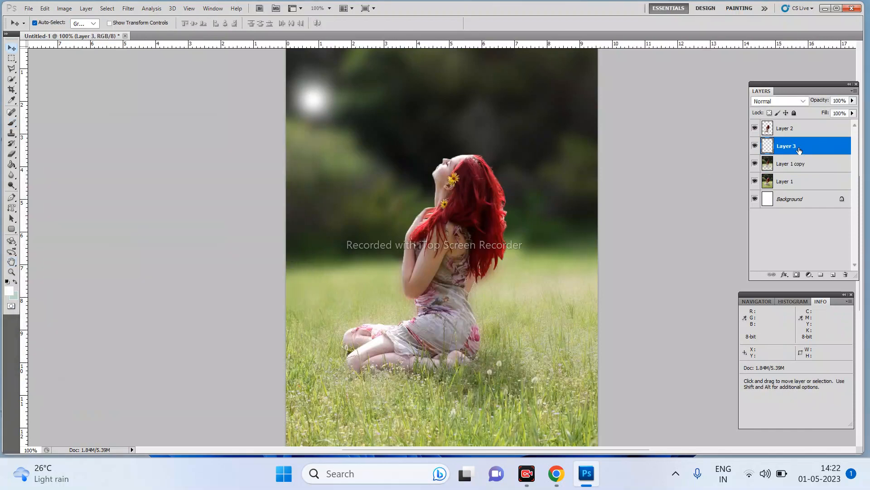
key("ctrl+t")
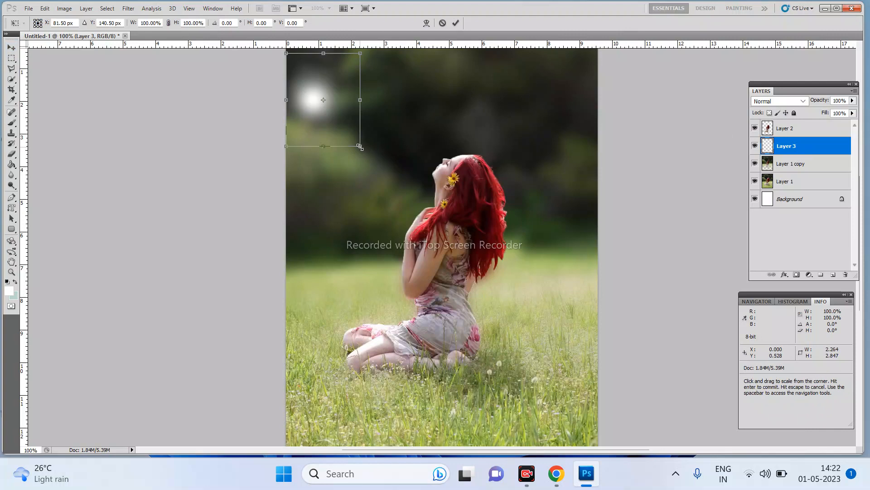
left_click_drag(359, 146, 403, 231)
left_click_drag(359, 115, 387, 123)
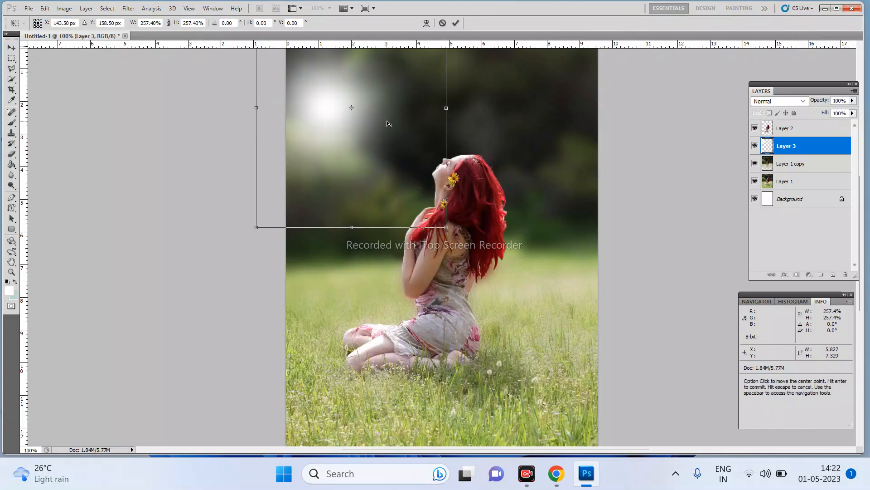
left_click_drag(447, 227, 464, 263)
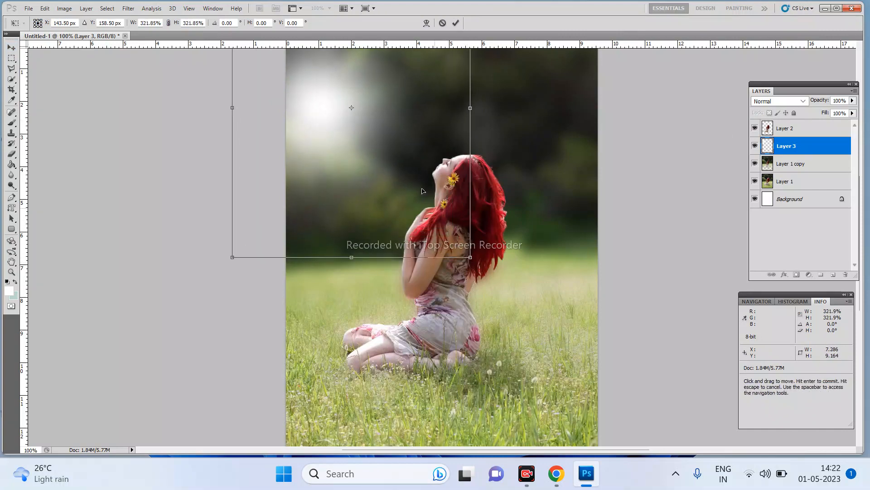
key("Return")
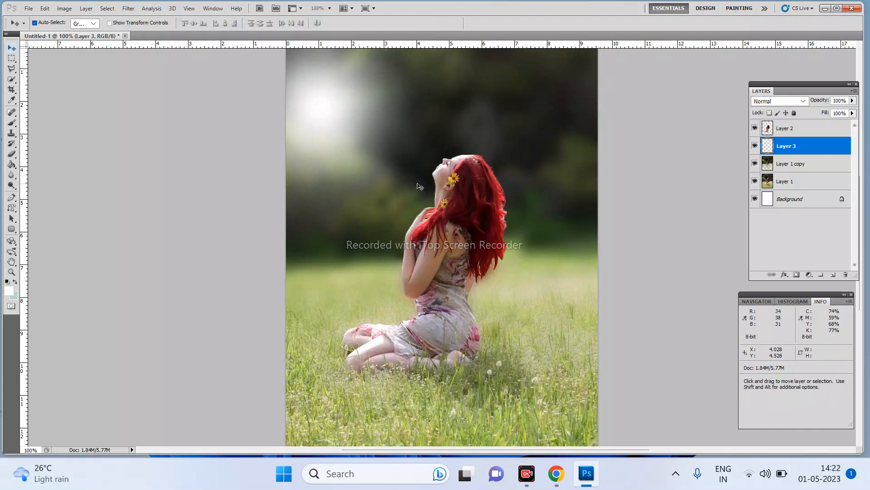
key("h")
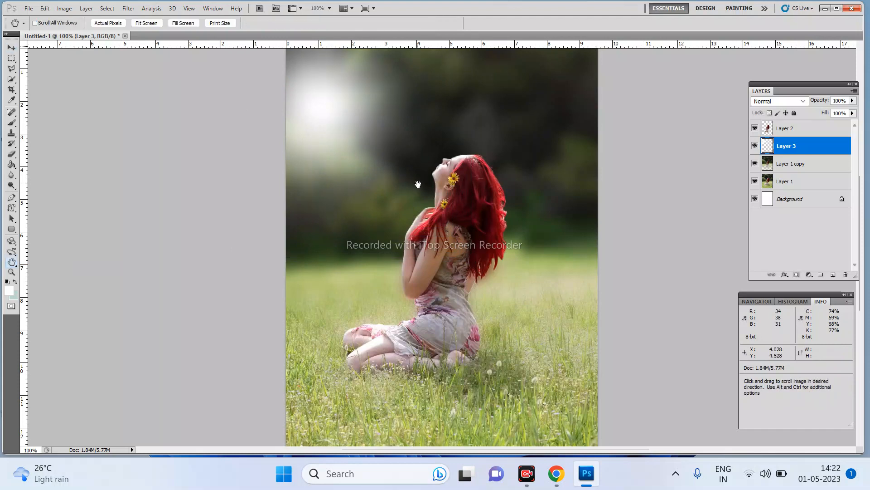
left_click_drag(417, 185, 413, 236)
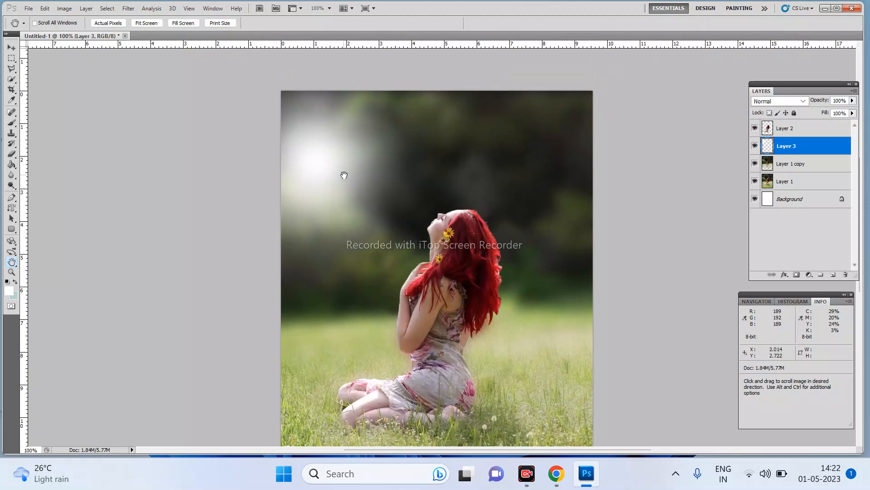
key("ctrl+t")
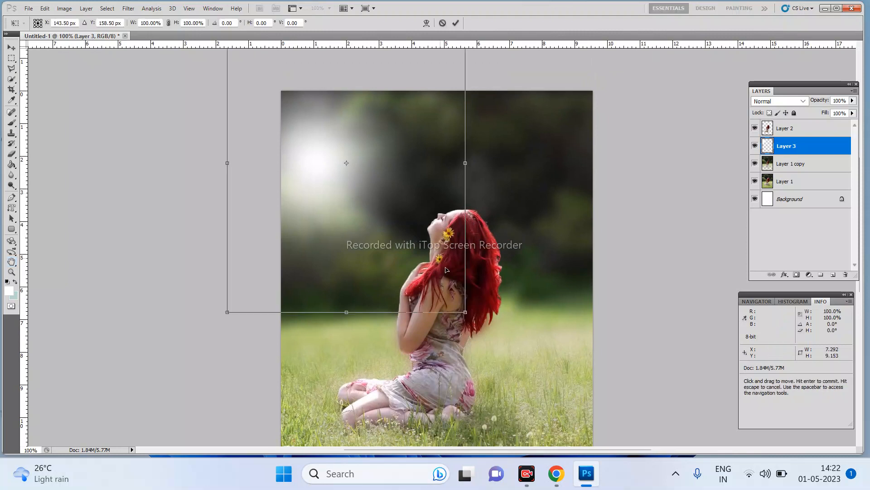
left_click_drag(397, 249, 405, 227)
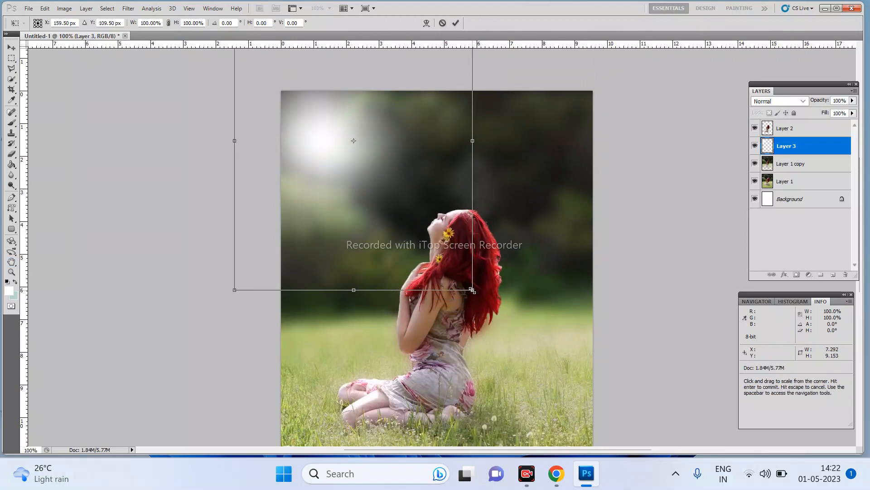
left_click_drag(473, 289, 451, 309)
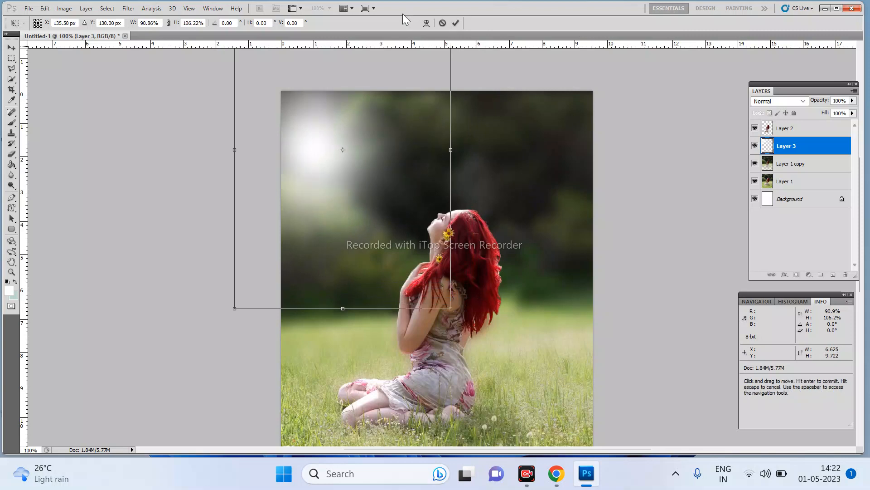
left_click(443, 23)
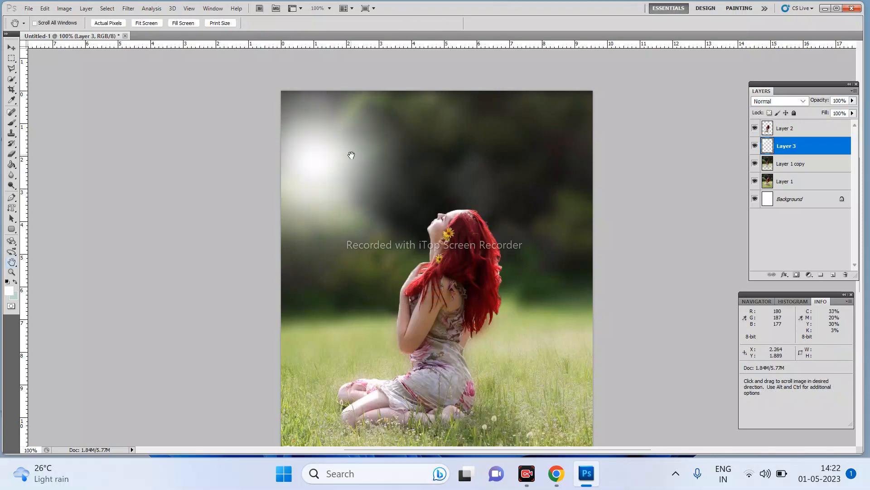
key("v")
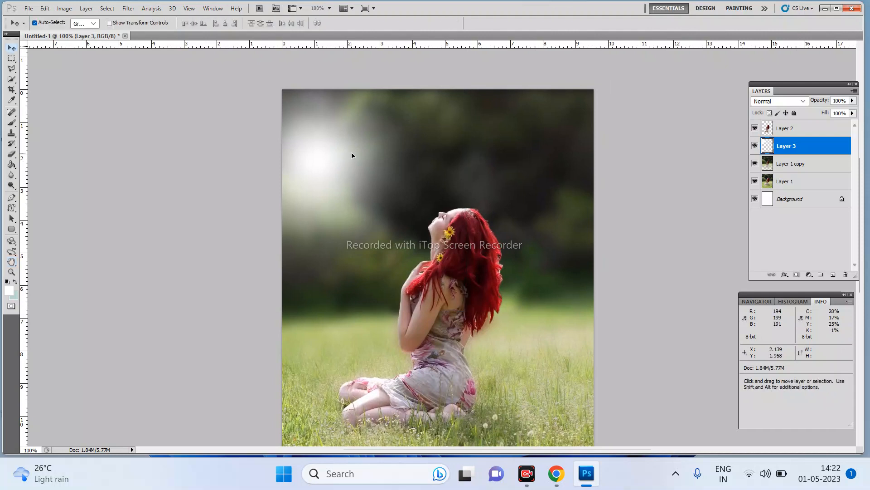
Shift the white glow on Layer 3 slightly toward the woman and scale it to about 107%.
left_click_drag(363, 150, 376, 146)
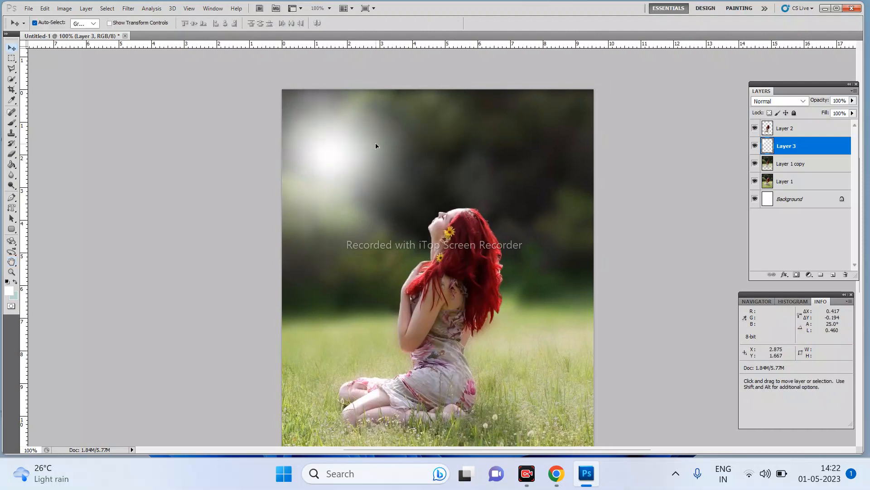
key("ctrl+t")
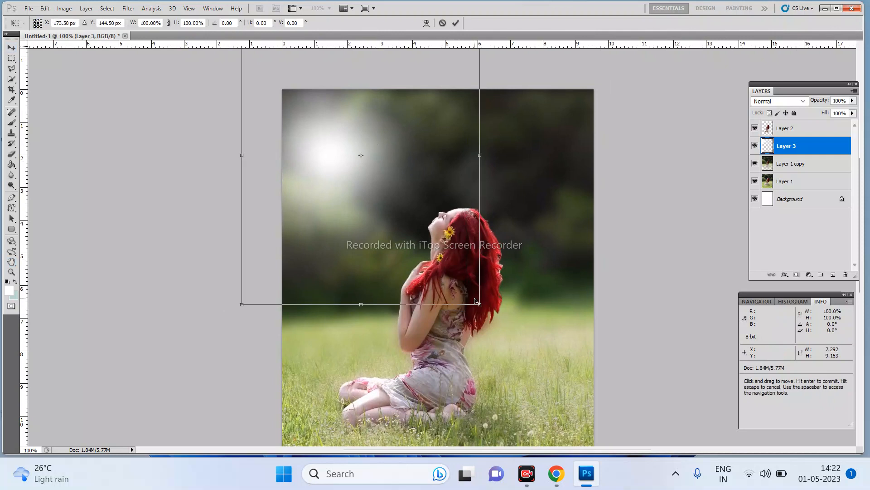
mouse_move(479, 304)
left_mouse_down()
mouse_move(493, 320)
mouse_move(485, 317)
left_mouse_up()
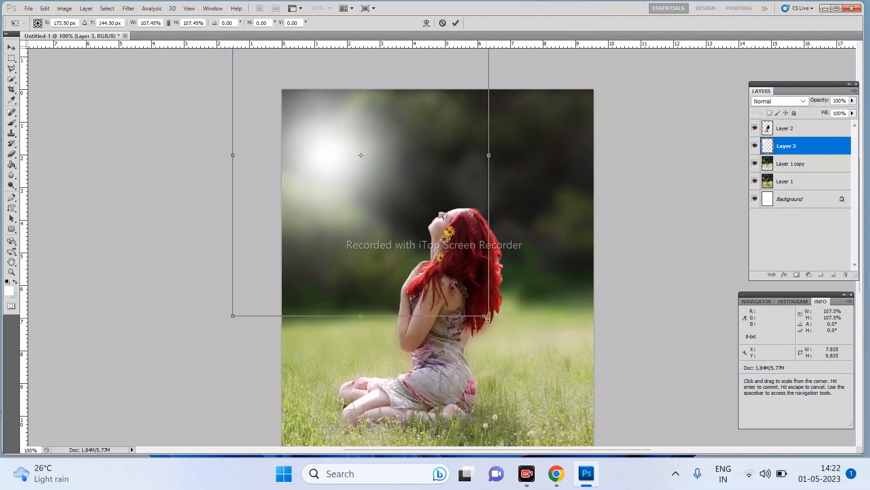
key("Return")
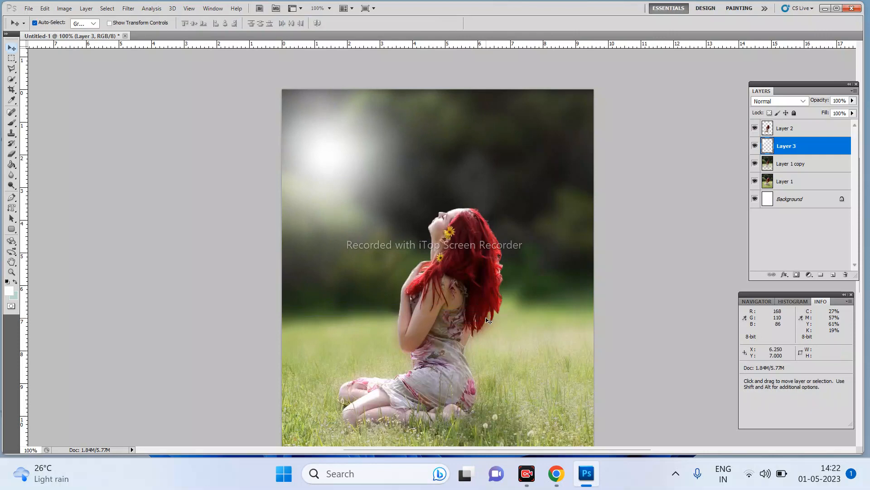
Duplicate the glow layer, set the copy's opacity to 62%, and merge it with Layer 3.
key("ctrl+j")
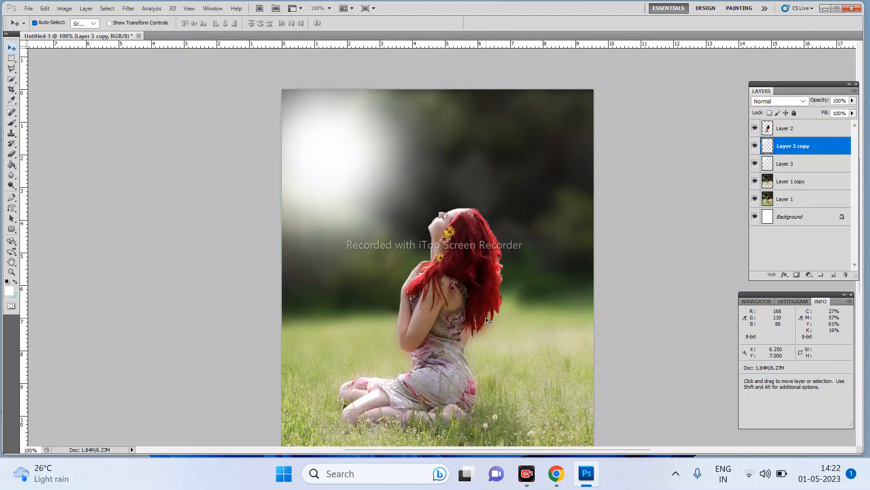
left_click(852, 102)
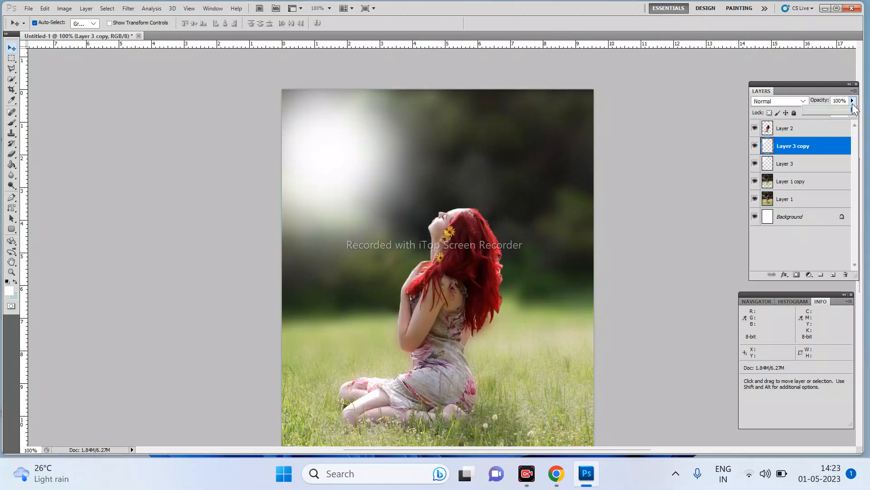
left_click(839, 109)
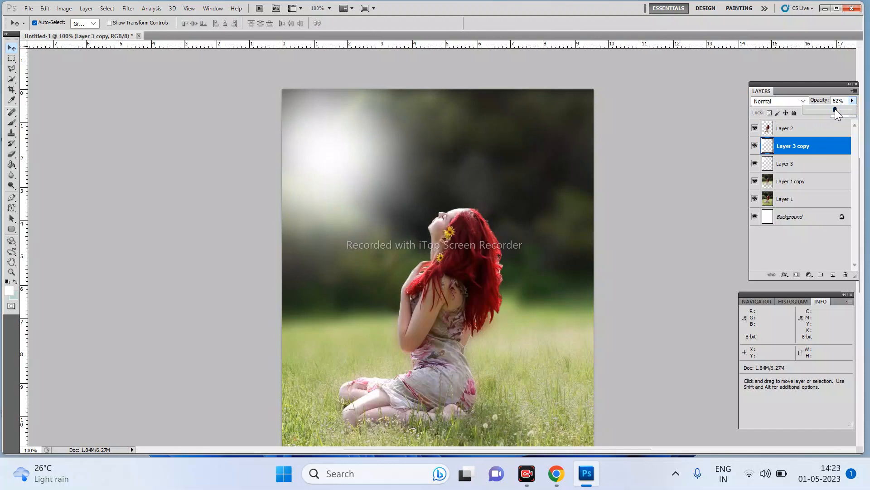
left_click(825, 160)
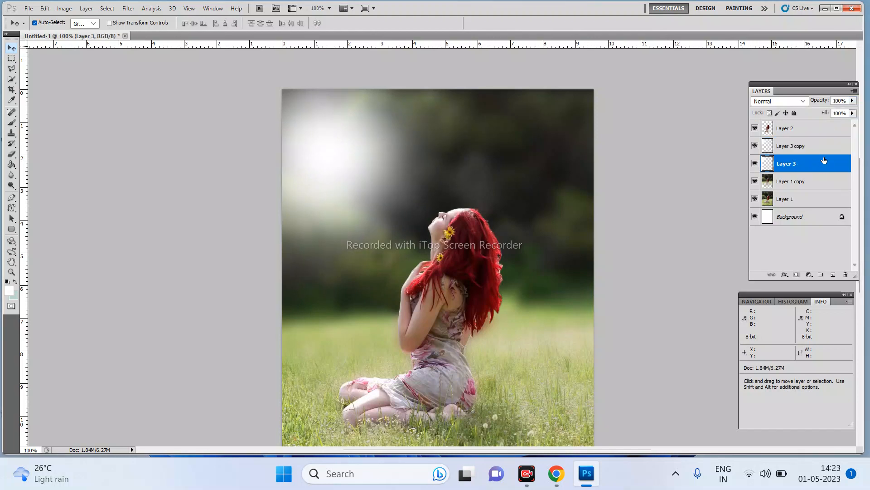
left_click(818, 154, "ctrl")
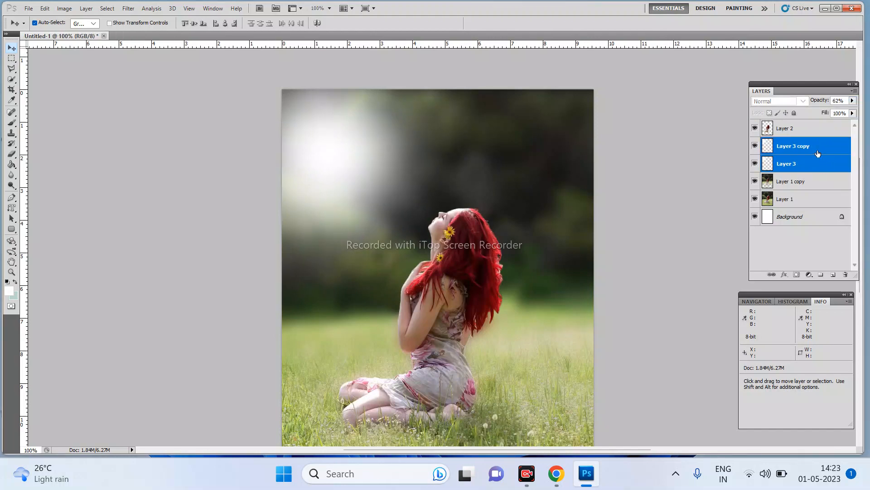
key("ctrl+e")
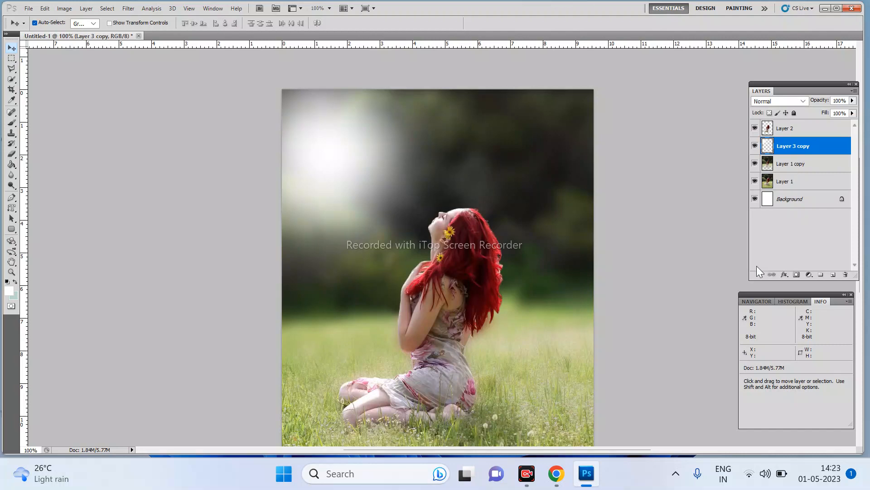
Whiten the merged glow with Hue/Saturation at Lightness +100.
key("ctrl+u")
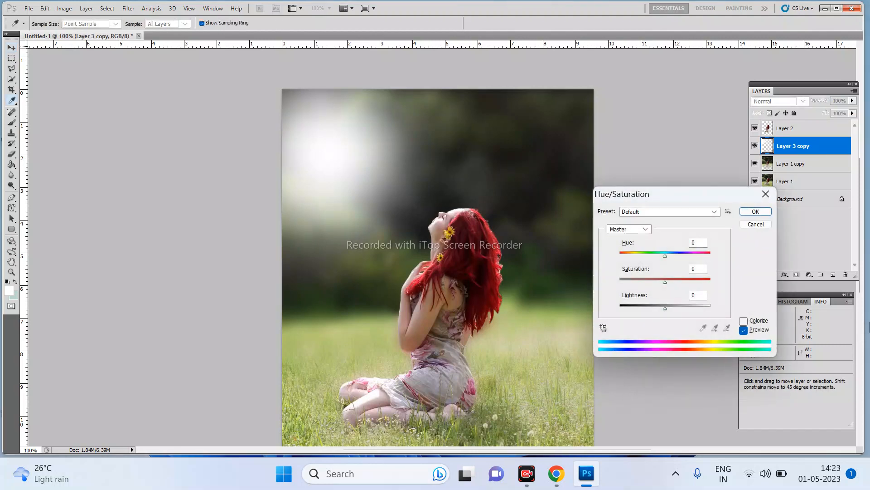
left_click_drag(665, 309, 742, 311)
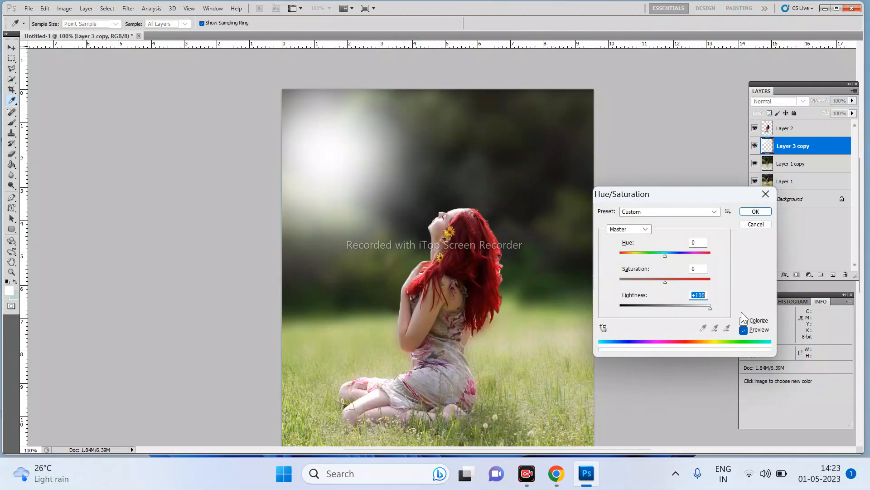
left_click(752, 213)
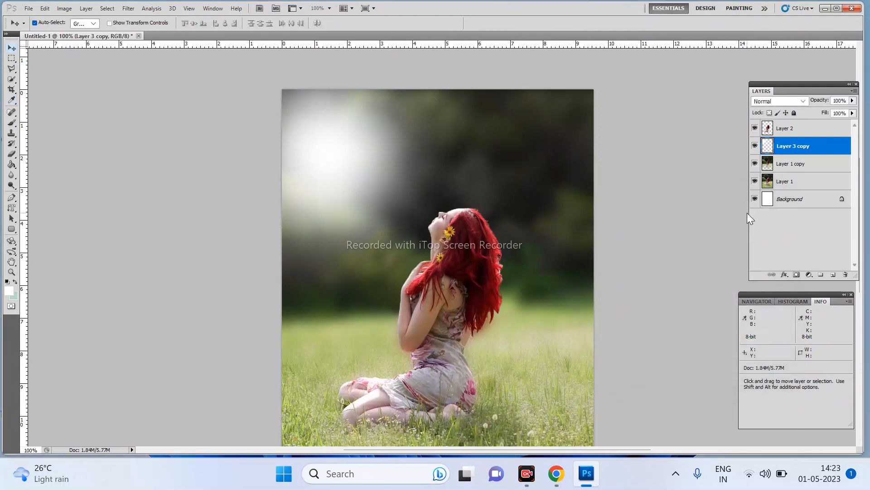
Start Replace Color on Layer 2, sampling the woman's red hair and setting Lightness to +100 to reveal the affected area.
left_click(493, 260)
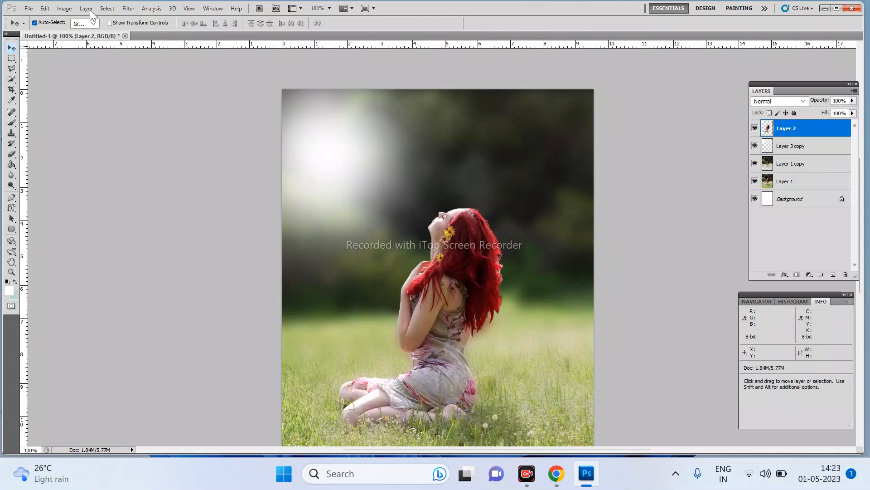
left_click(68, 8)
mouse_move(86, 8)
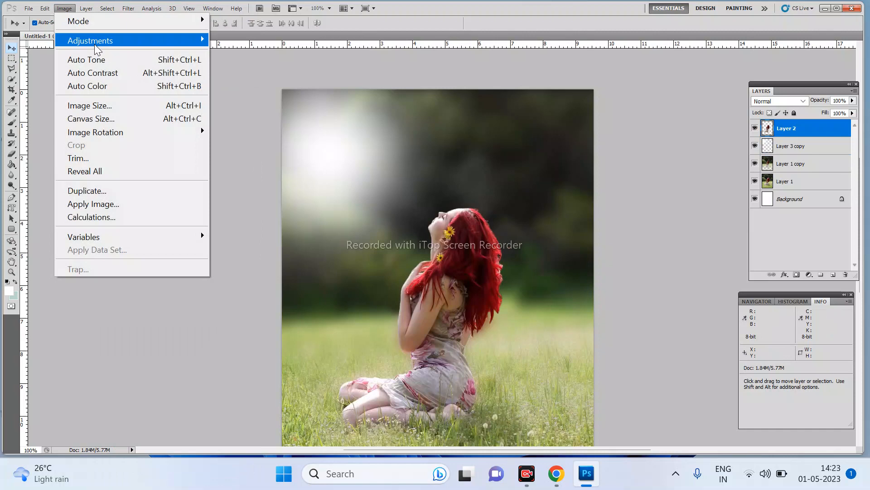
mouse_move(94, 44)
left_click(282, 329)
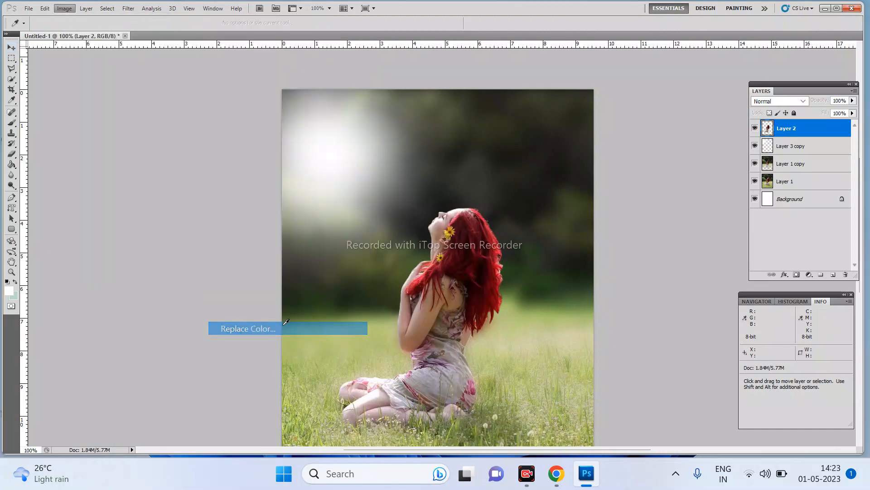
left_click(474, 234)
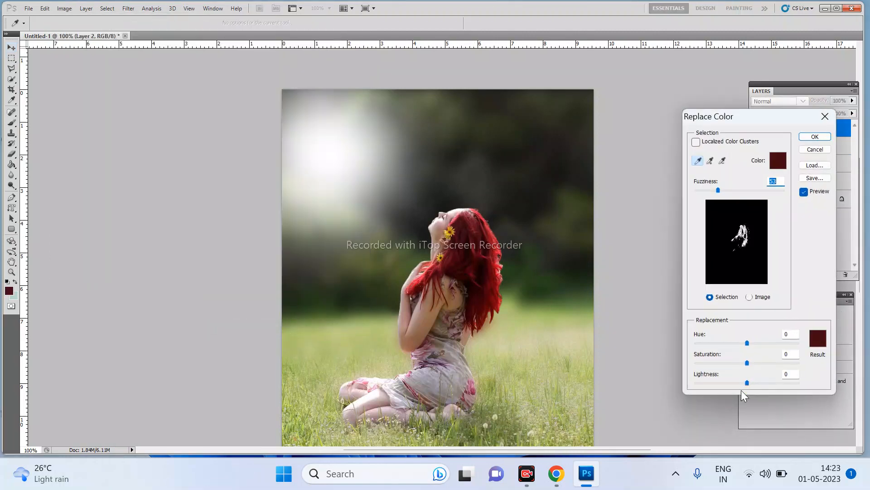
left_click_drag(747, 384, 809, 380)
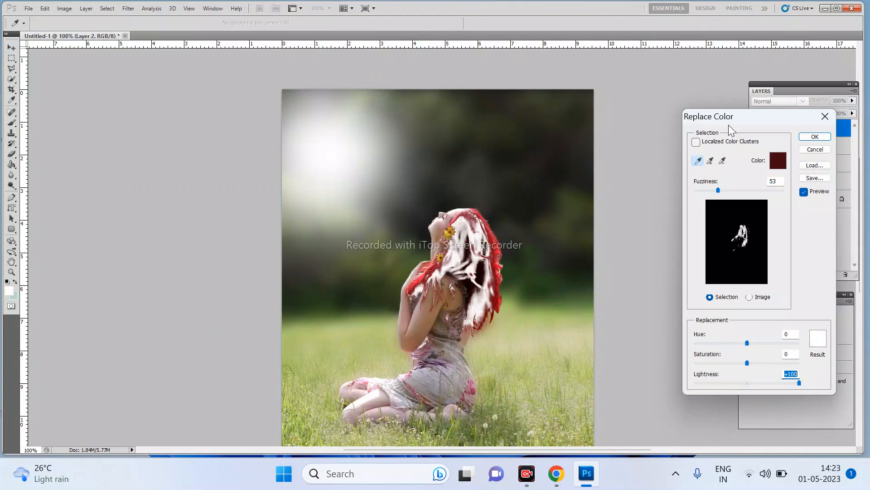
Add more tones from the hair's outer and front strands to the Replace Color selection and set Fuzziness to 37.
left_click(710, 160)
left_click(497, 235)
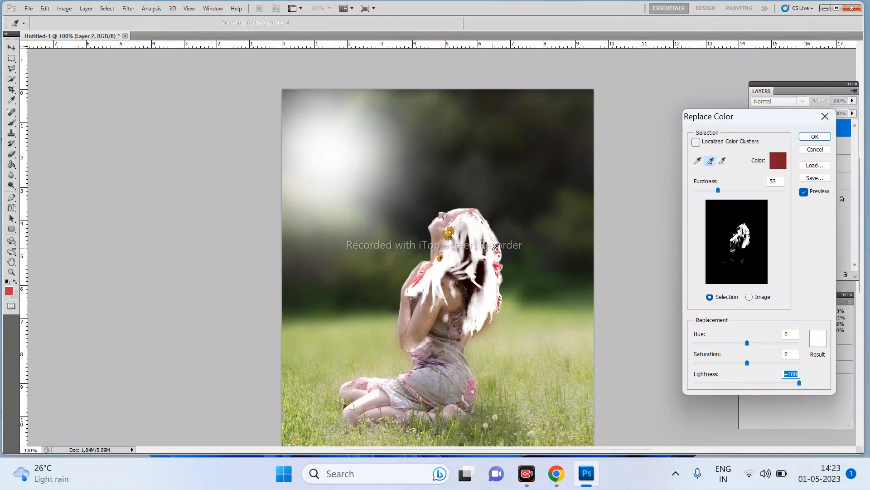
left_click(499, 265)
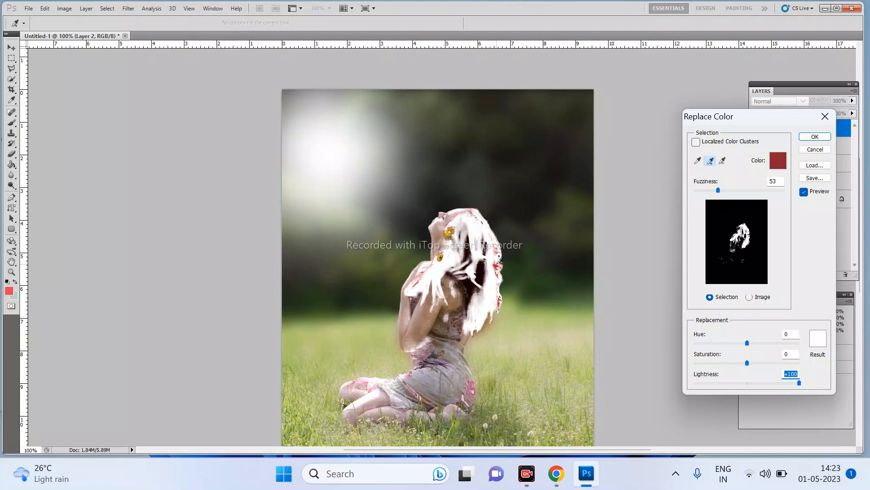
left_click(499, 263)
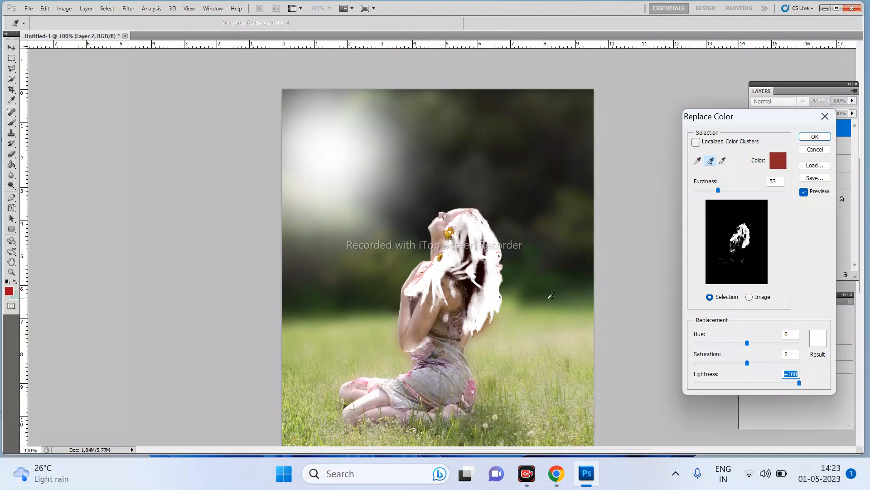
left_click_drag(718, 190, 711, 191)
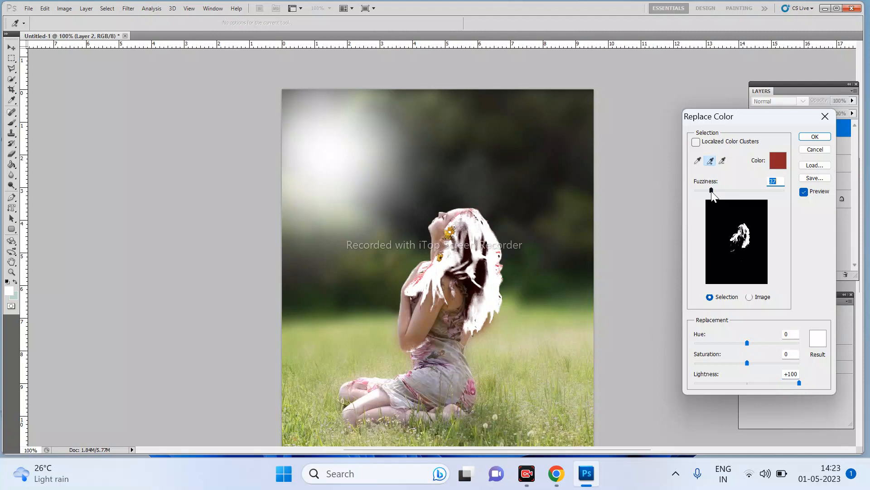
left_click(423, 274)
Recolor the selected hair to a vivid crimson by resetting Lightness, shifting Hue slightly negative and setting Saturation to +56, and apply it.
left_click_drag(798, 374, 777, 377)
type("0")
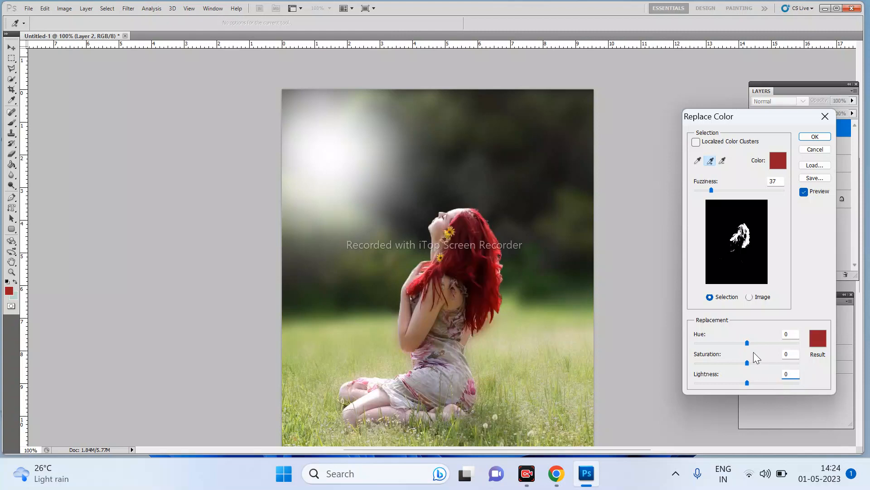
mouse_move(747, 343)
left_mouse_down()
mouse_move(785, 347)
mouse_move(738, 352)
left_mouse_up()
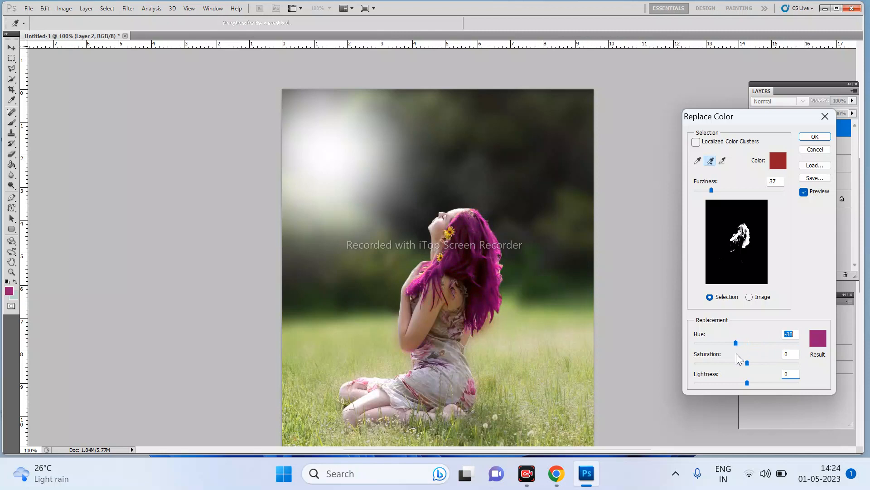
left_click_drag(746, 363, 776, 359)
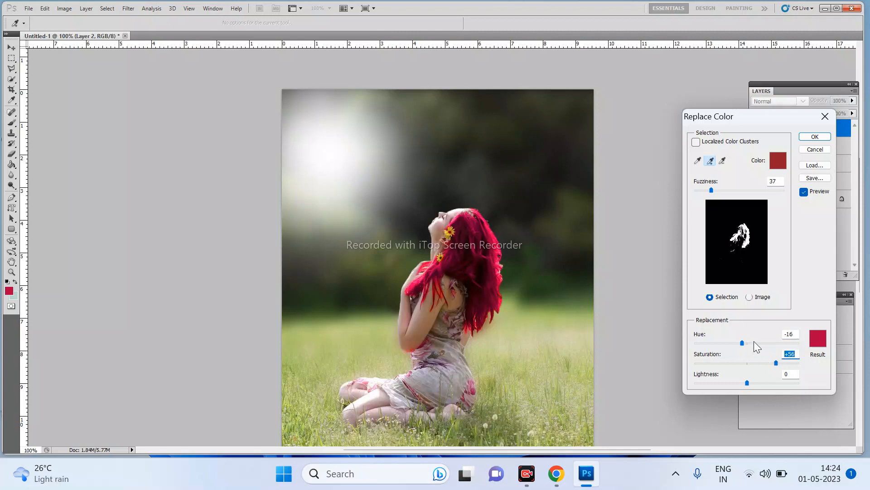
left_click_drag(742, 343, 744, 345)
left_click_drag(747, 383, 746, 381)
left_click(805, 192)
left_click(804, 192)
left_click(814, 136)
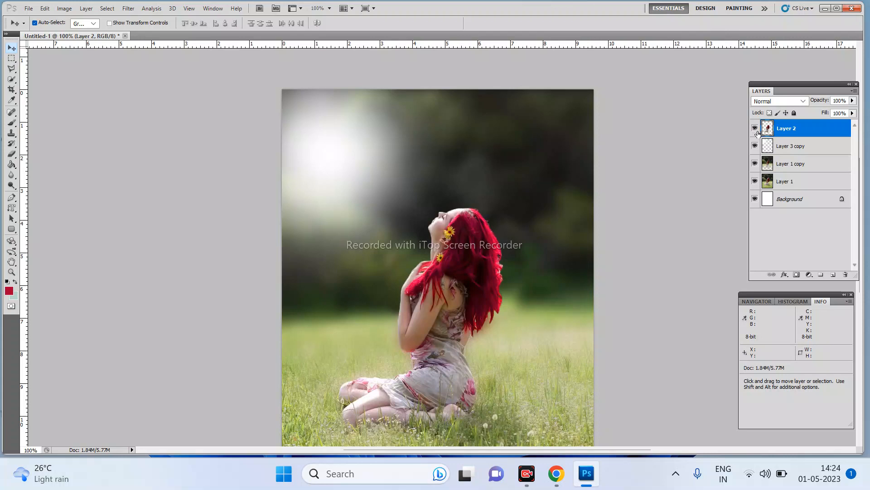
left_click(756, 130)
key("ctrl+u")
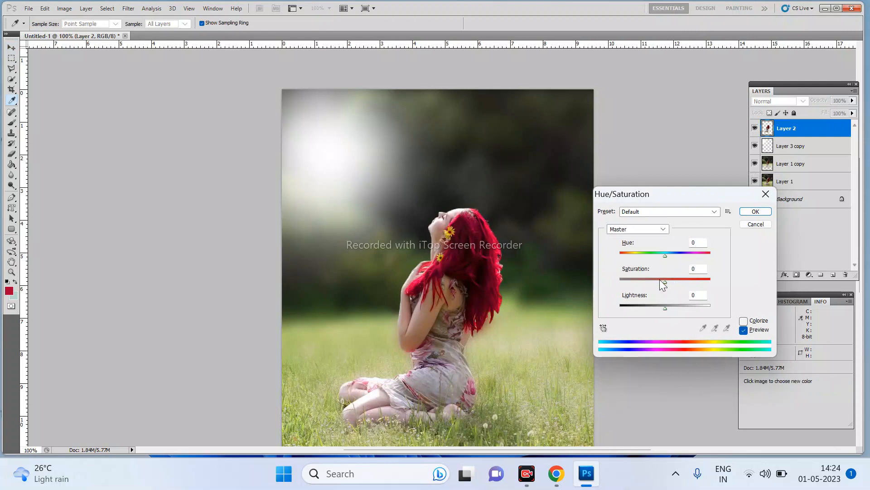
mouse_move(671, 281)
left_mouse_down()
mouse_move(694, 281)
mouse_move(675, 283)
left_mouse_up()
left_click(756, 212)
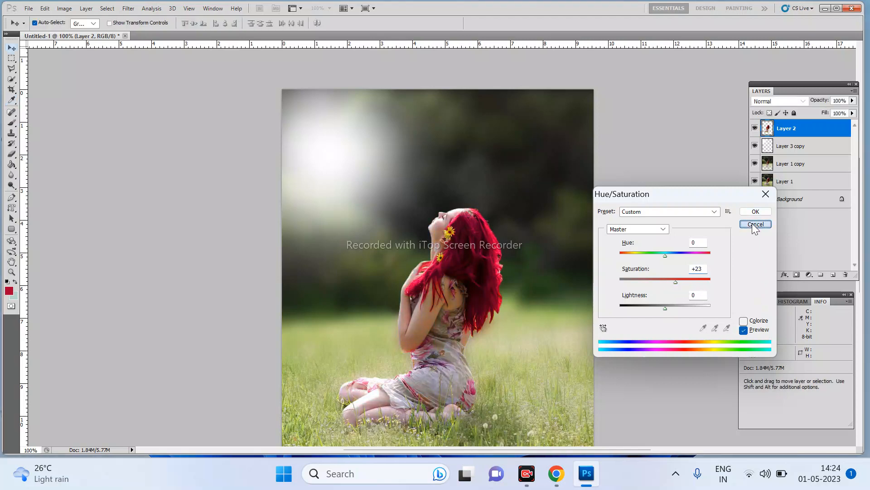
Add a Brightness/Contrast adjustment layer clipped to Layer 2, with Brightness 40 and Contrast 72.
left_click(810, 276)
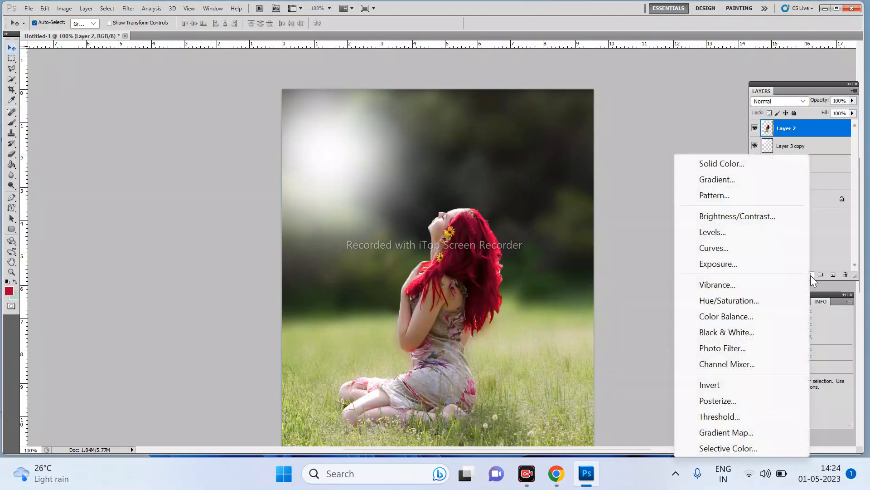
left_click(769, 214)
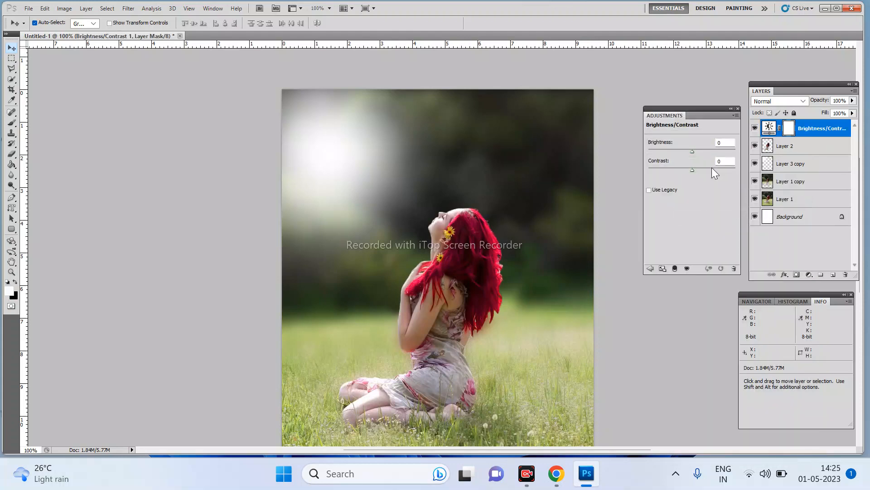
left_click_drag(710, 172, 699, 173)
left_click(674, 269)
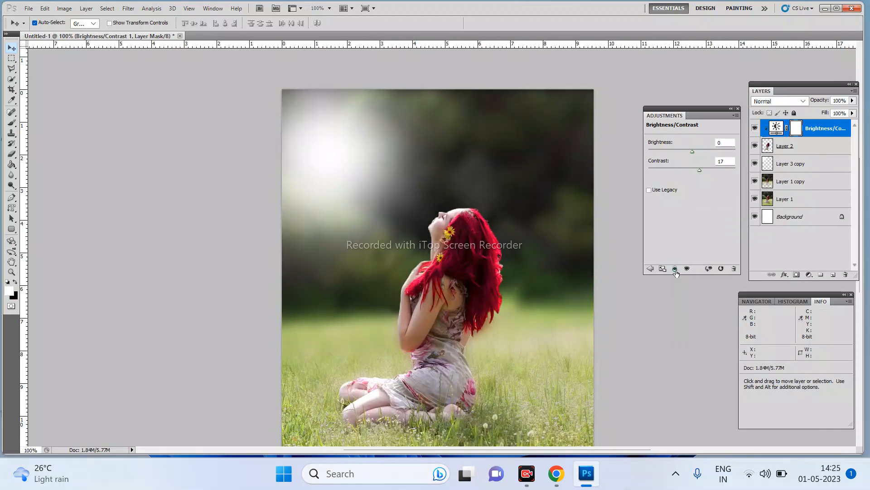
left_click_drag(693, 151, 701, 171)
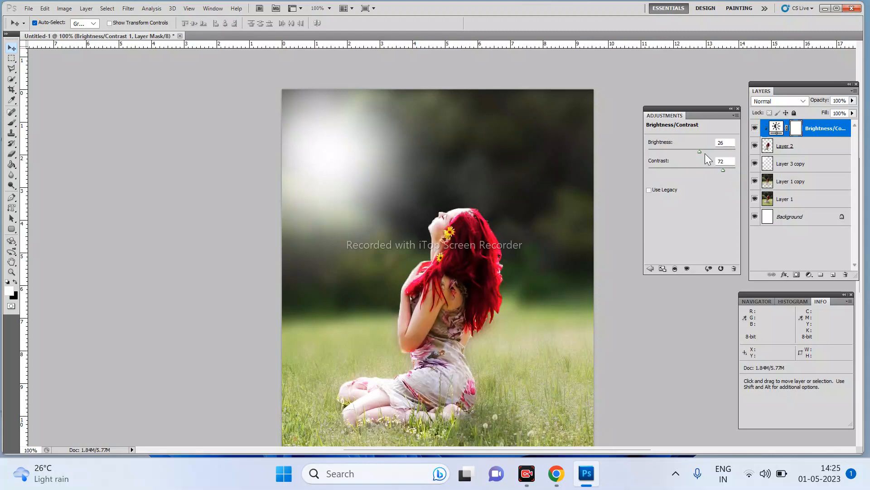
left_click_drag(700, 151, 704, 155)
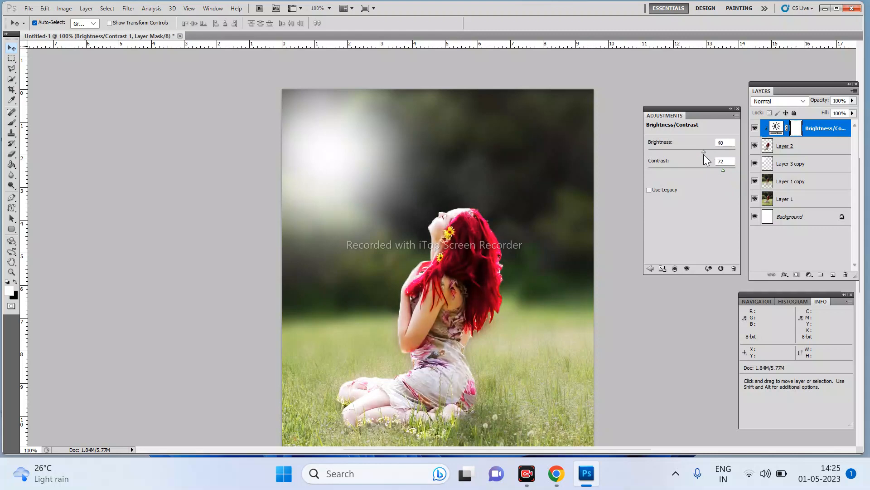
left_click(738, 109)
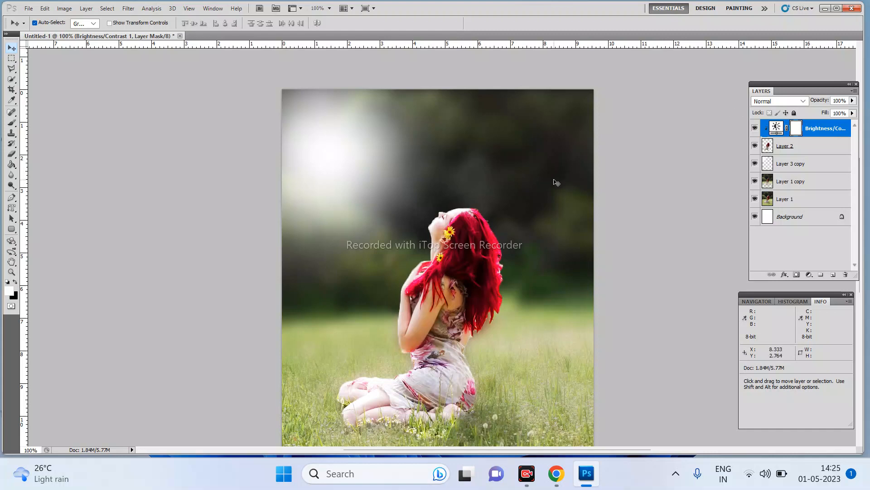
key("ctrl+minus")
key("ctrl+plus")
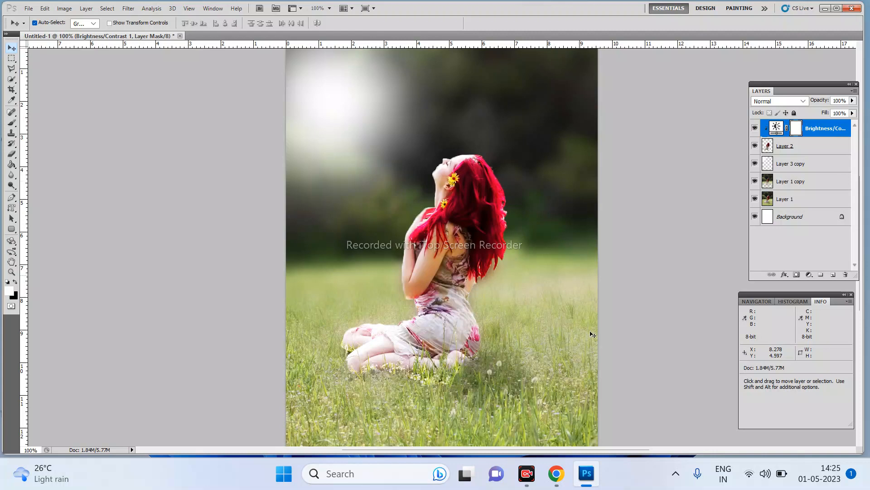
mouse_move(586, 480)
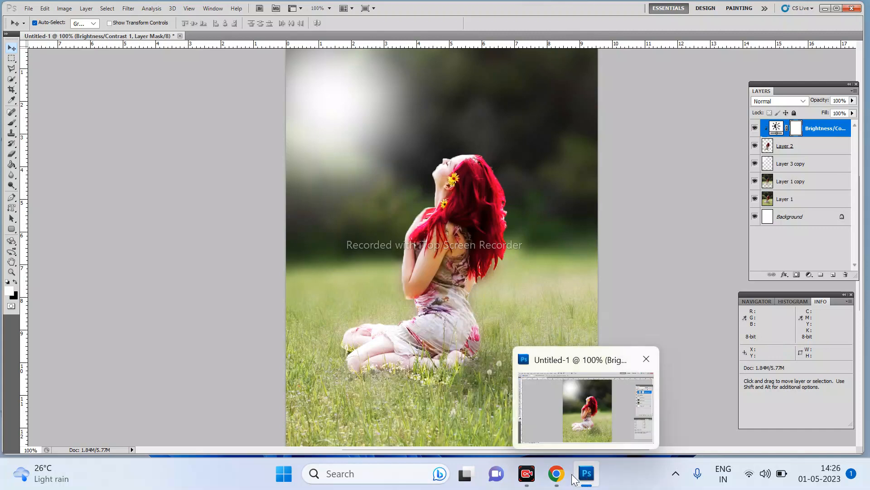